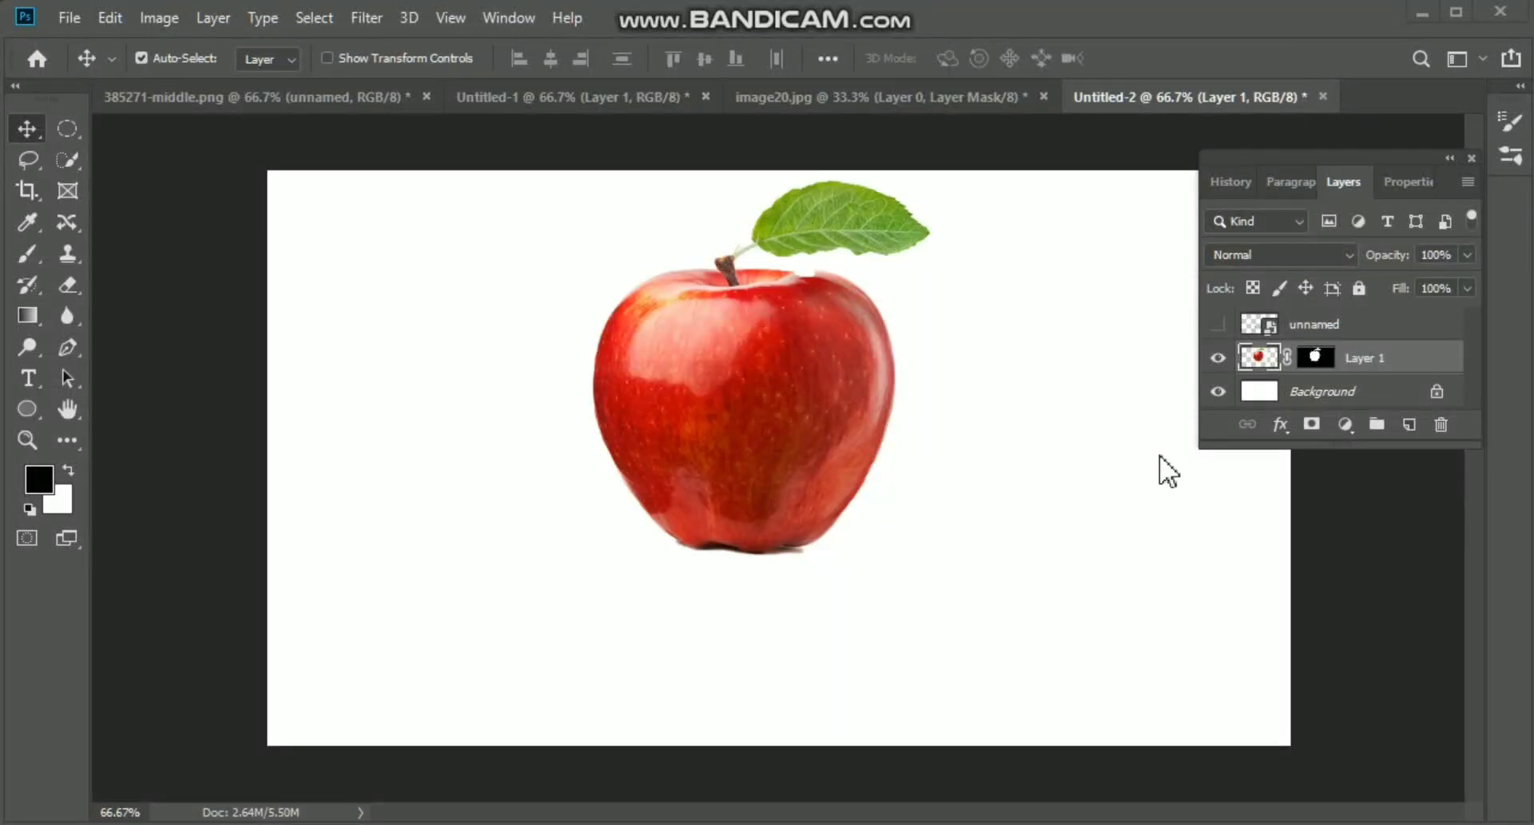
Step: Add a second mask to Layer 1 and brush across the apple's bottom to cut it flat
left_click(902, 496)
left_click(1312, 427)
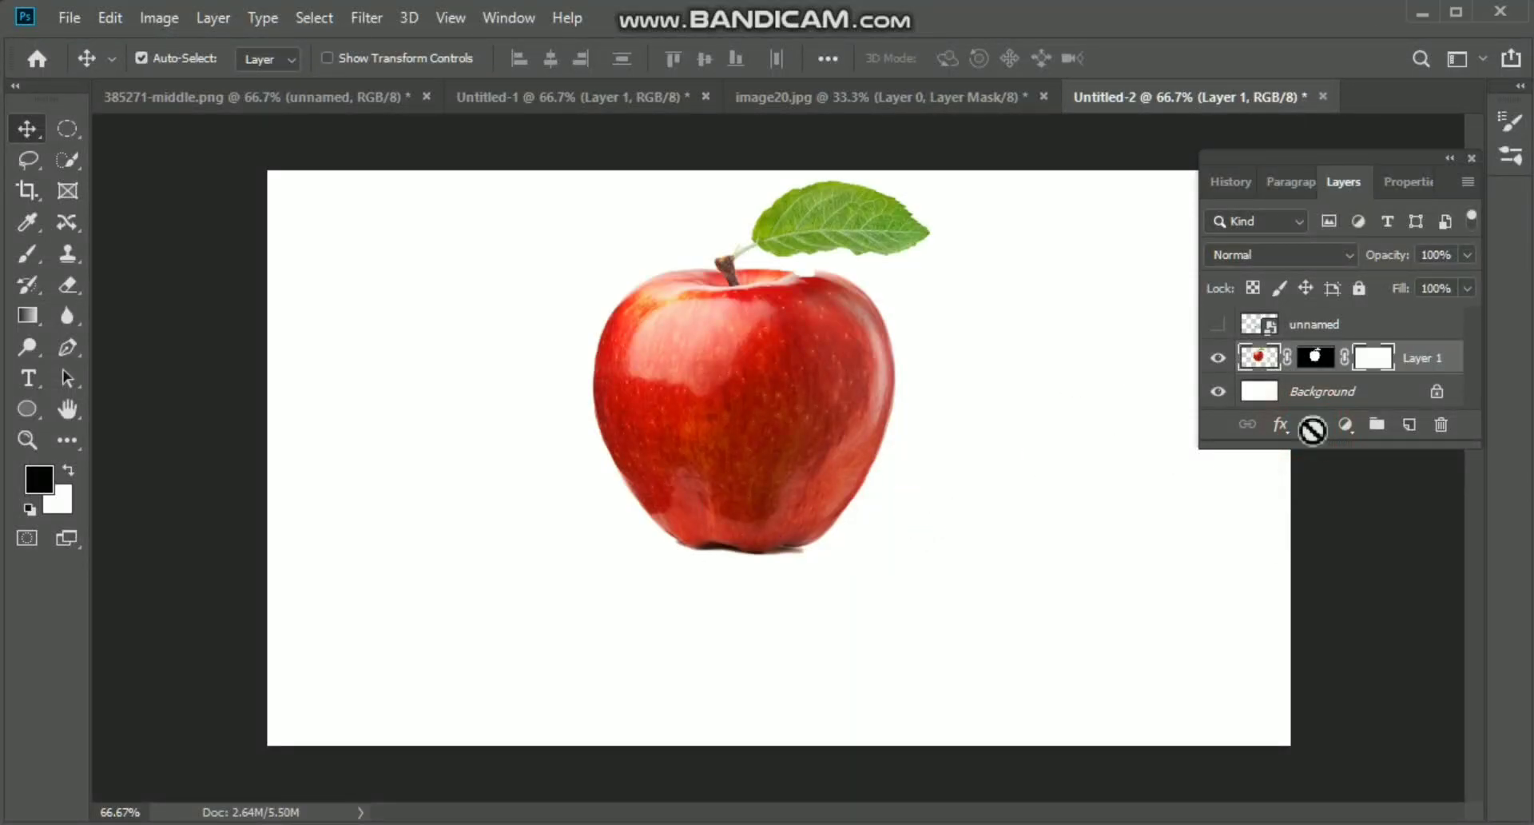
left_click(27, 255)
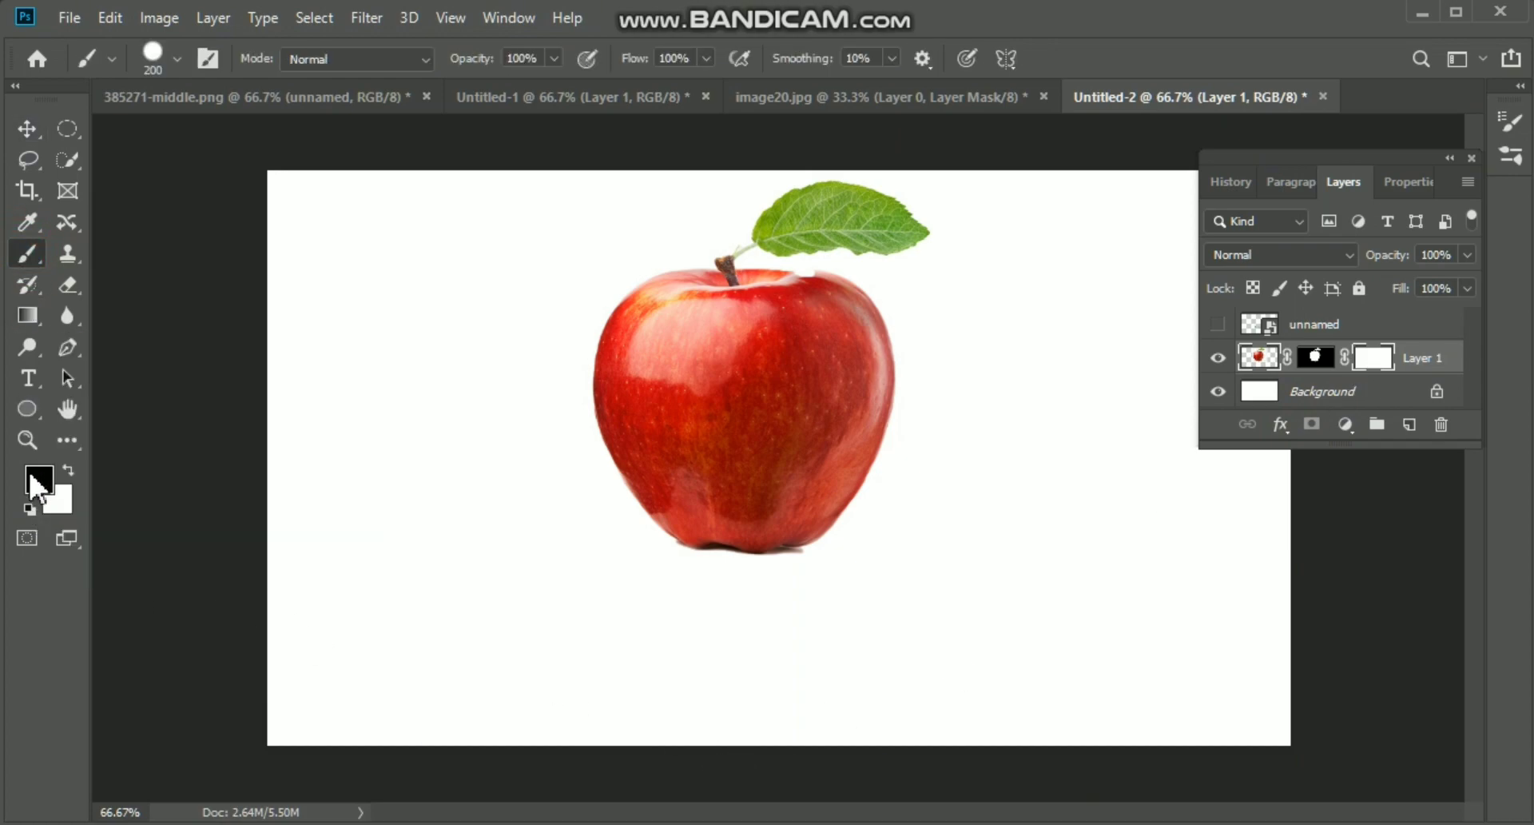
left_click(70, 469)
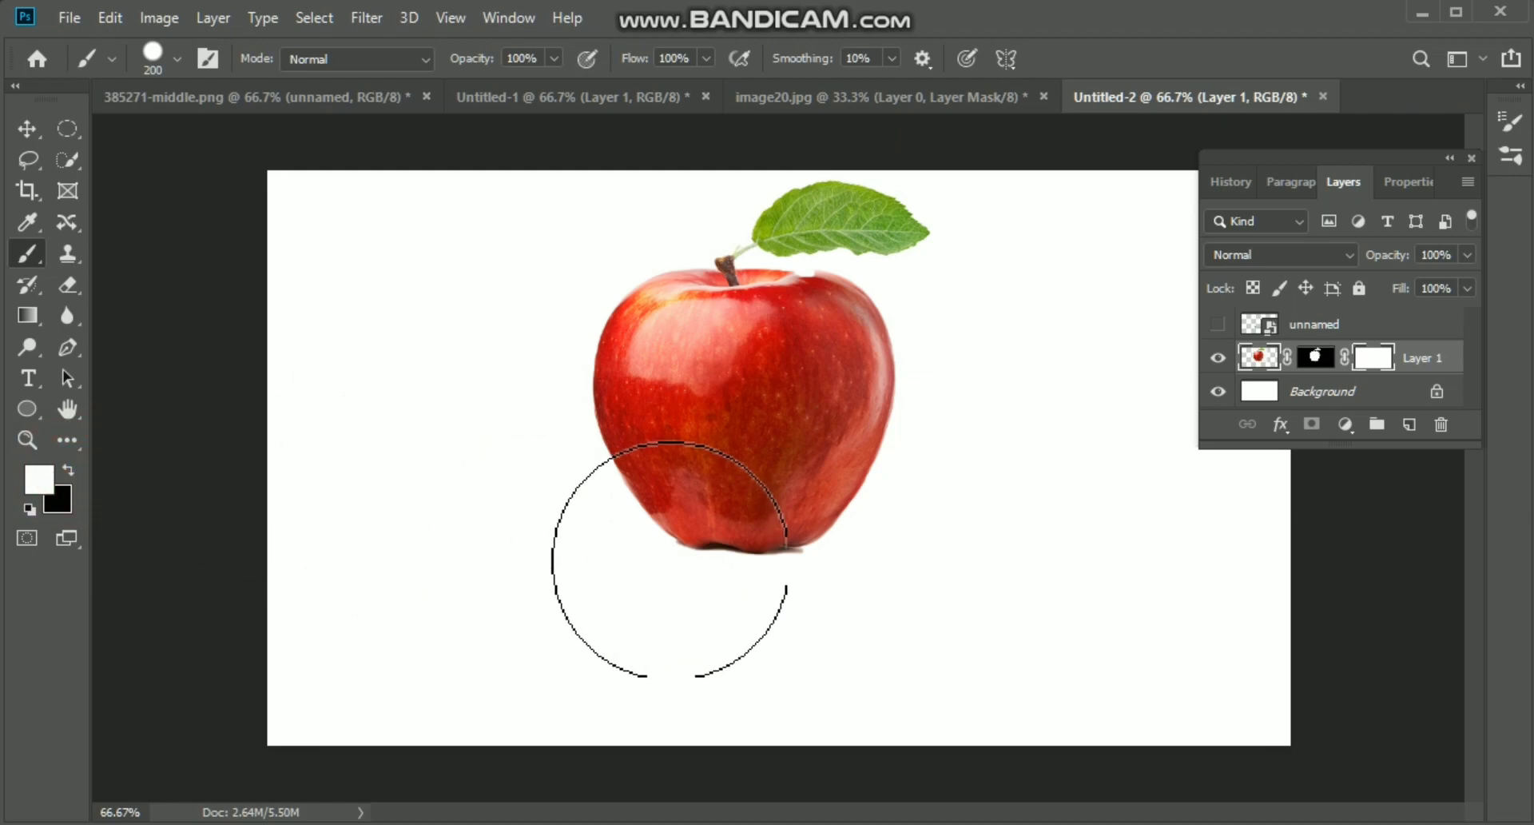
left_click_drag(669, 558, 841, 568)
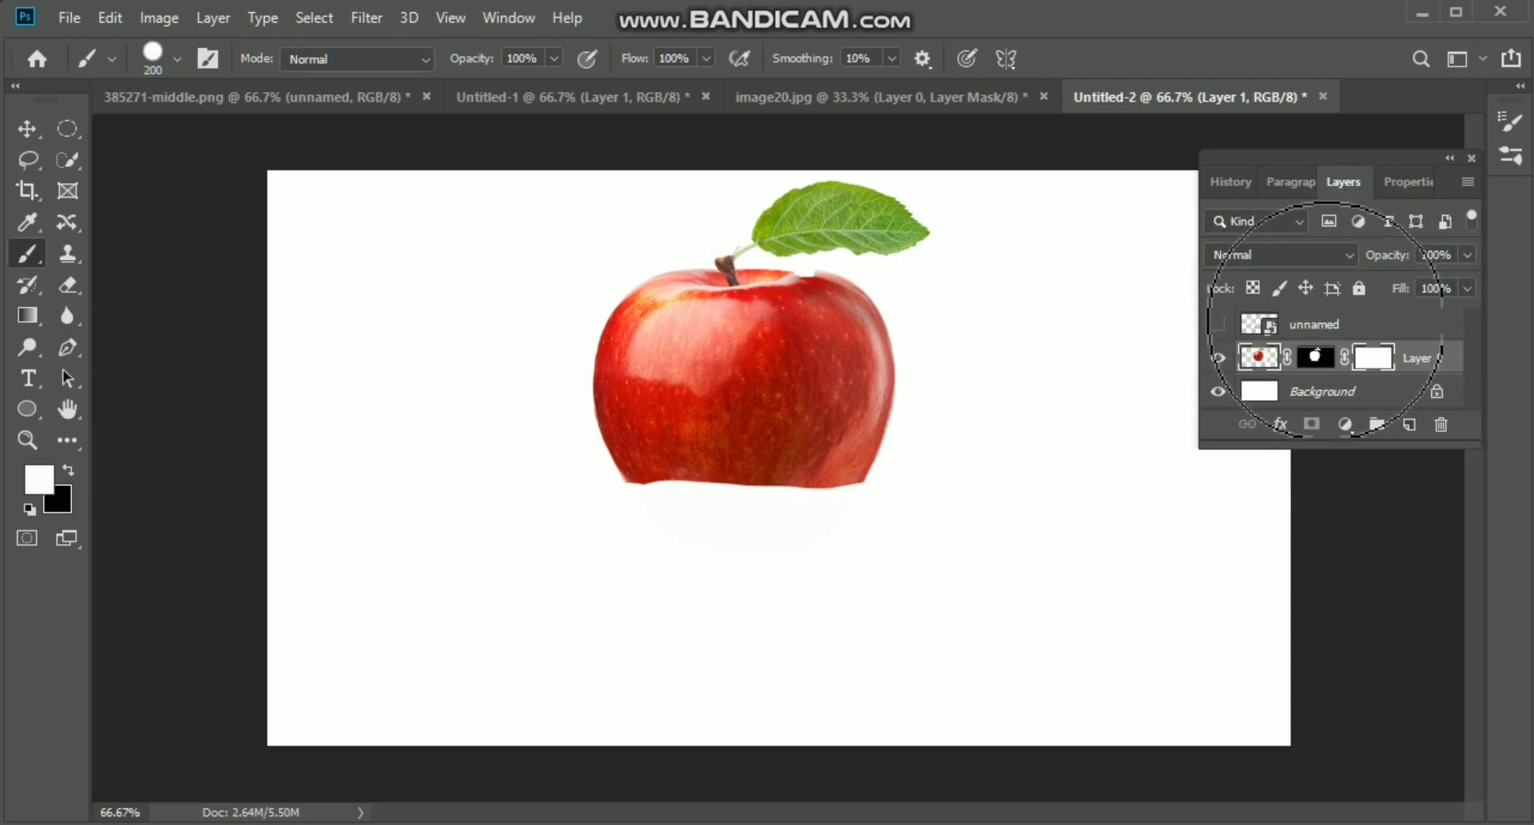
Step: Show the 'unnamed' water-splash layer and move it up under the apple's flat edge
left_click(1327, 324)
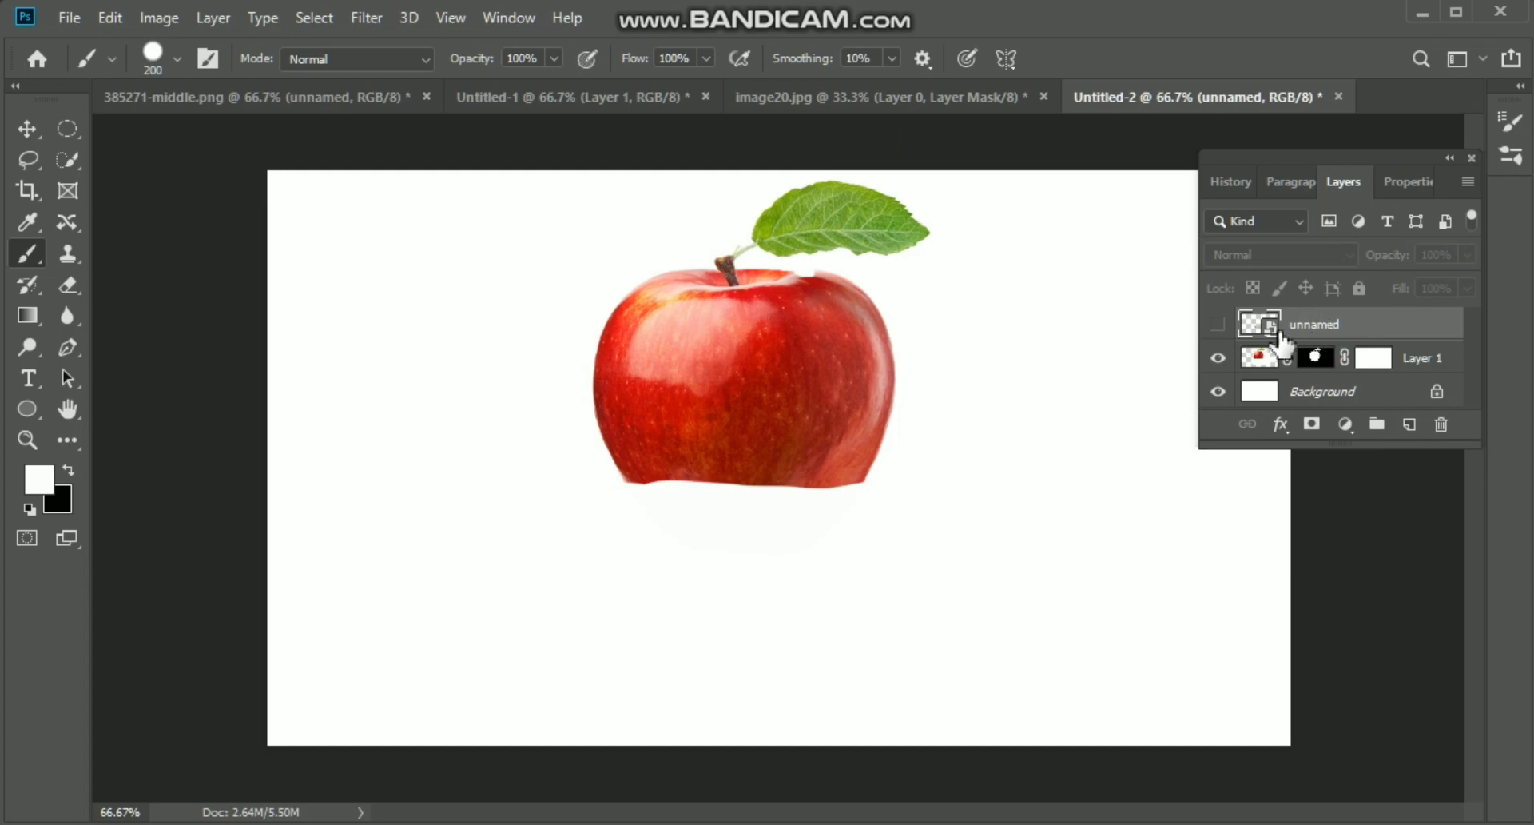
left_click(1219, 325)
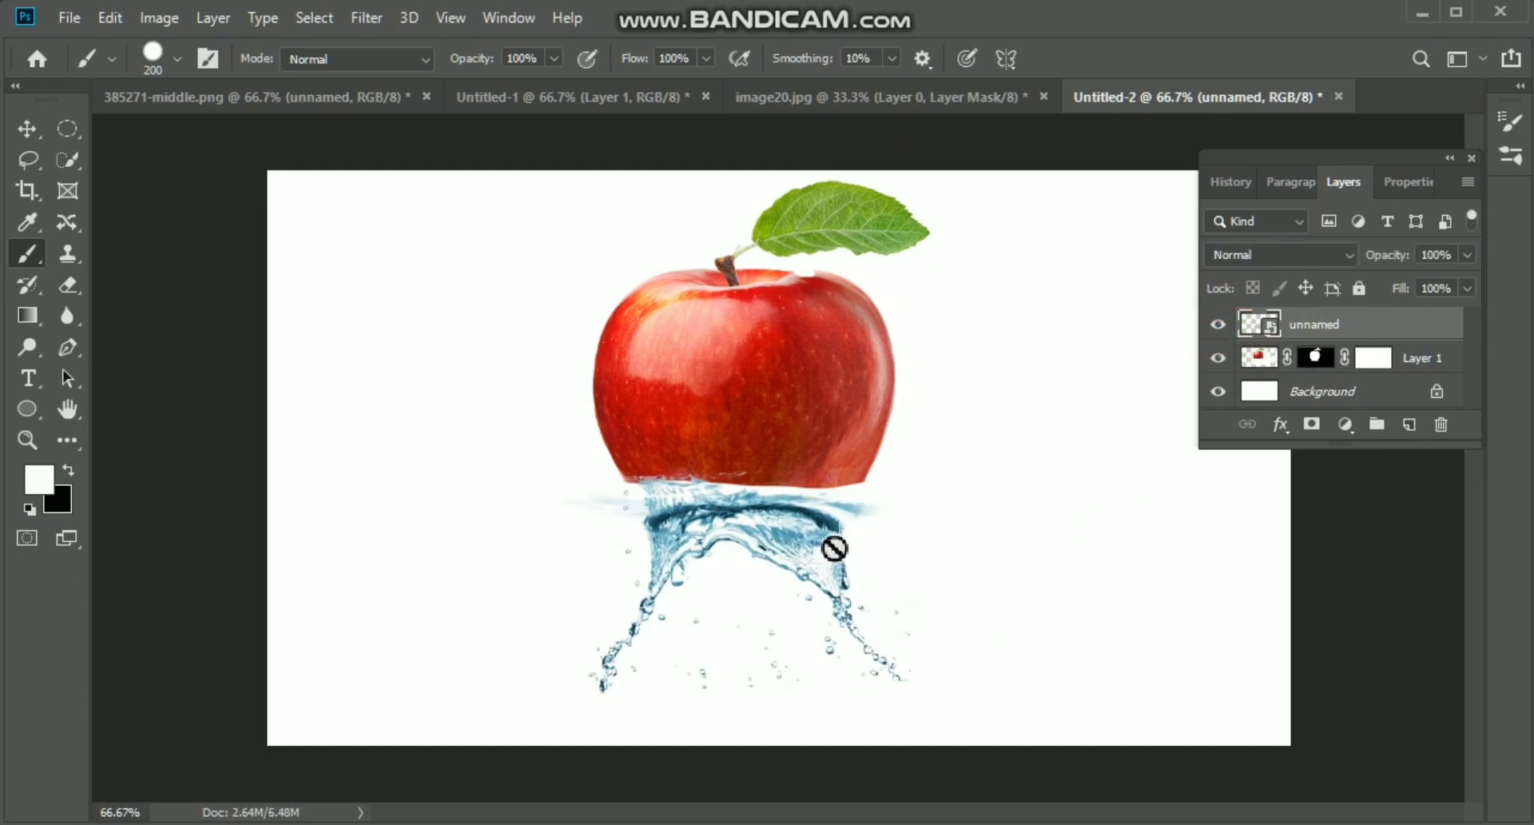
left_click(34, 128)
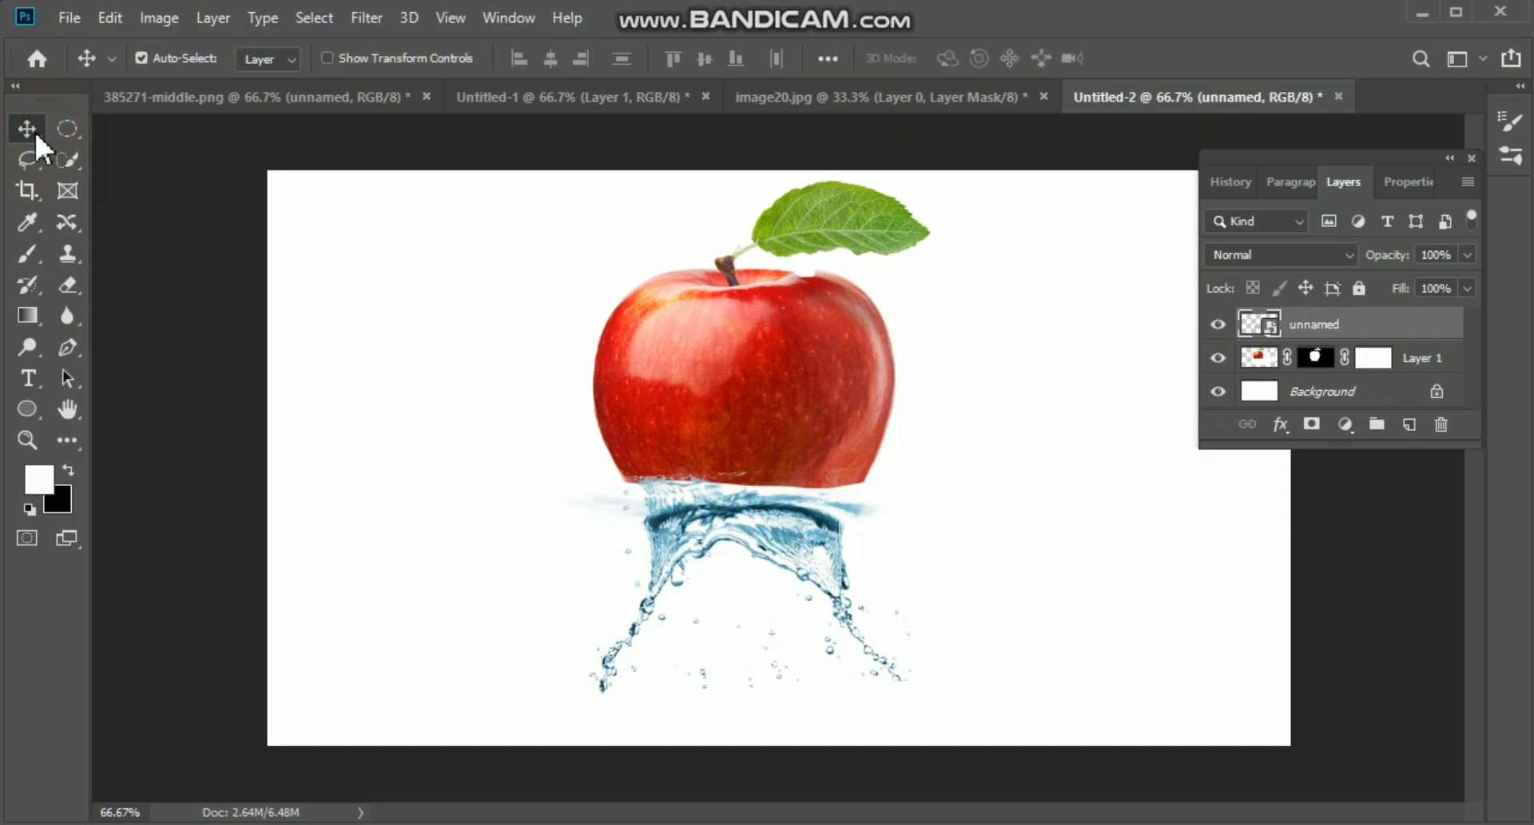
left_click(775, 512)
left_click_drag(775, 510, 765, 493)
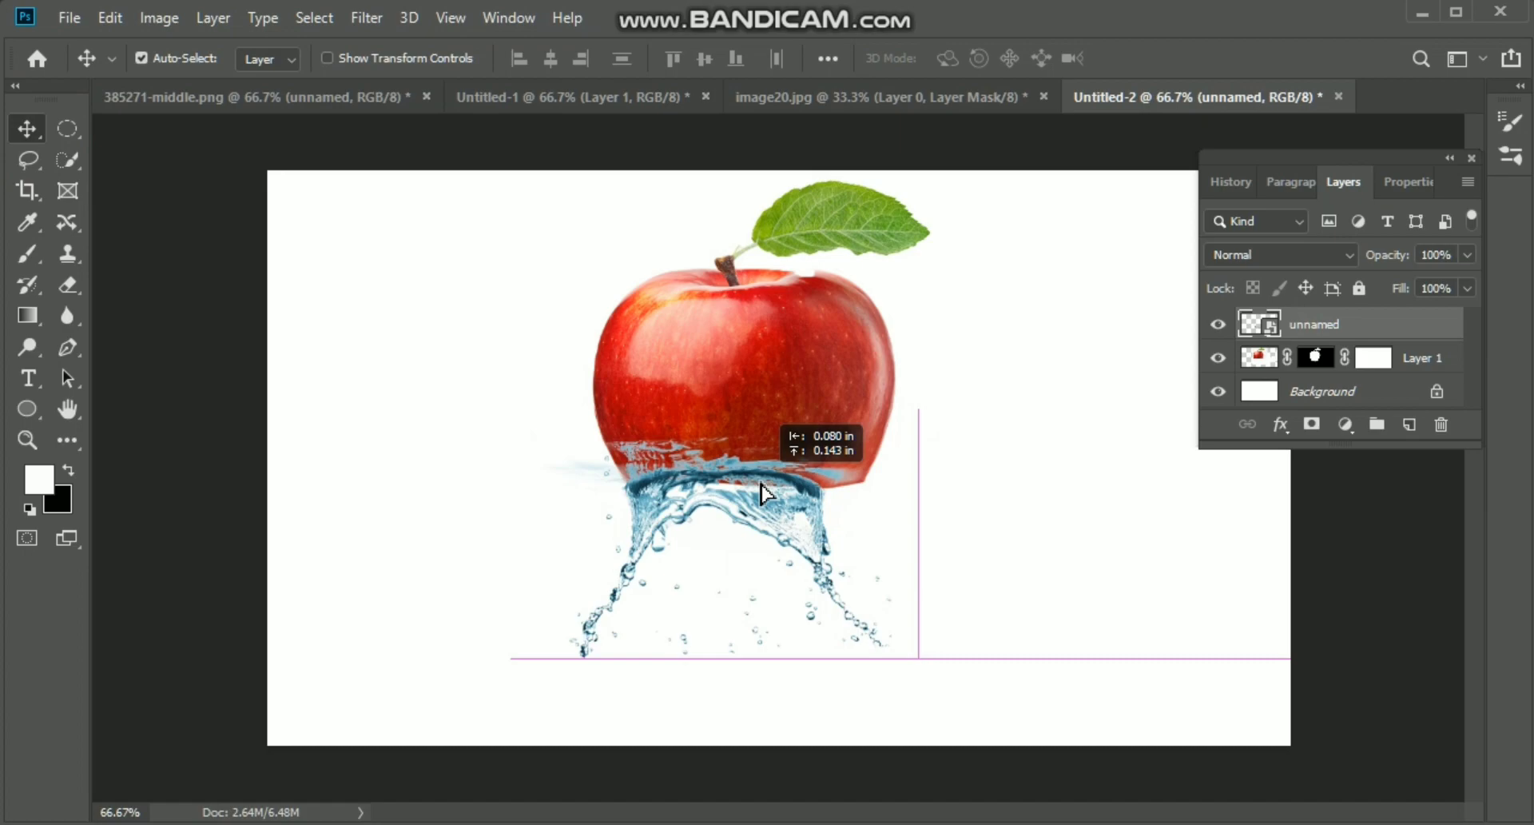
Step: Free-transform the water splash, widening it left and right to about 12.4%
key("ctrl+t")
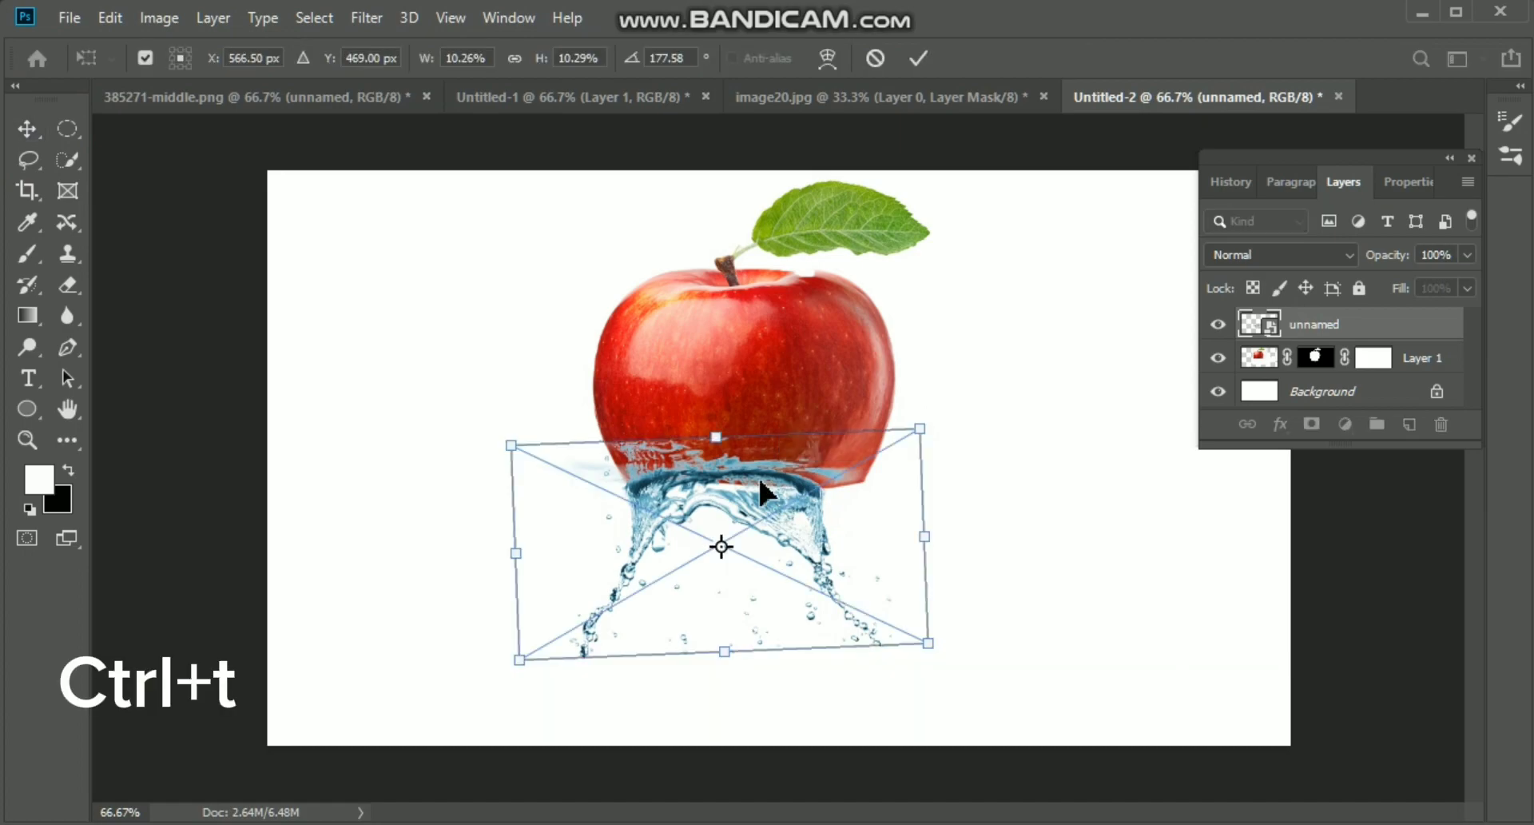
left_click_drag(924, 536, 985, 551)
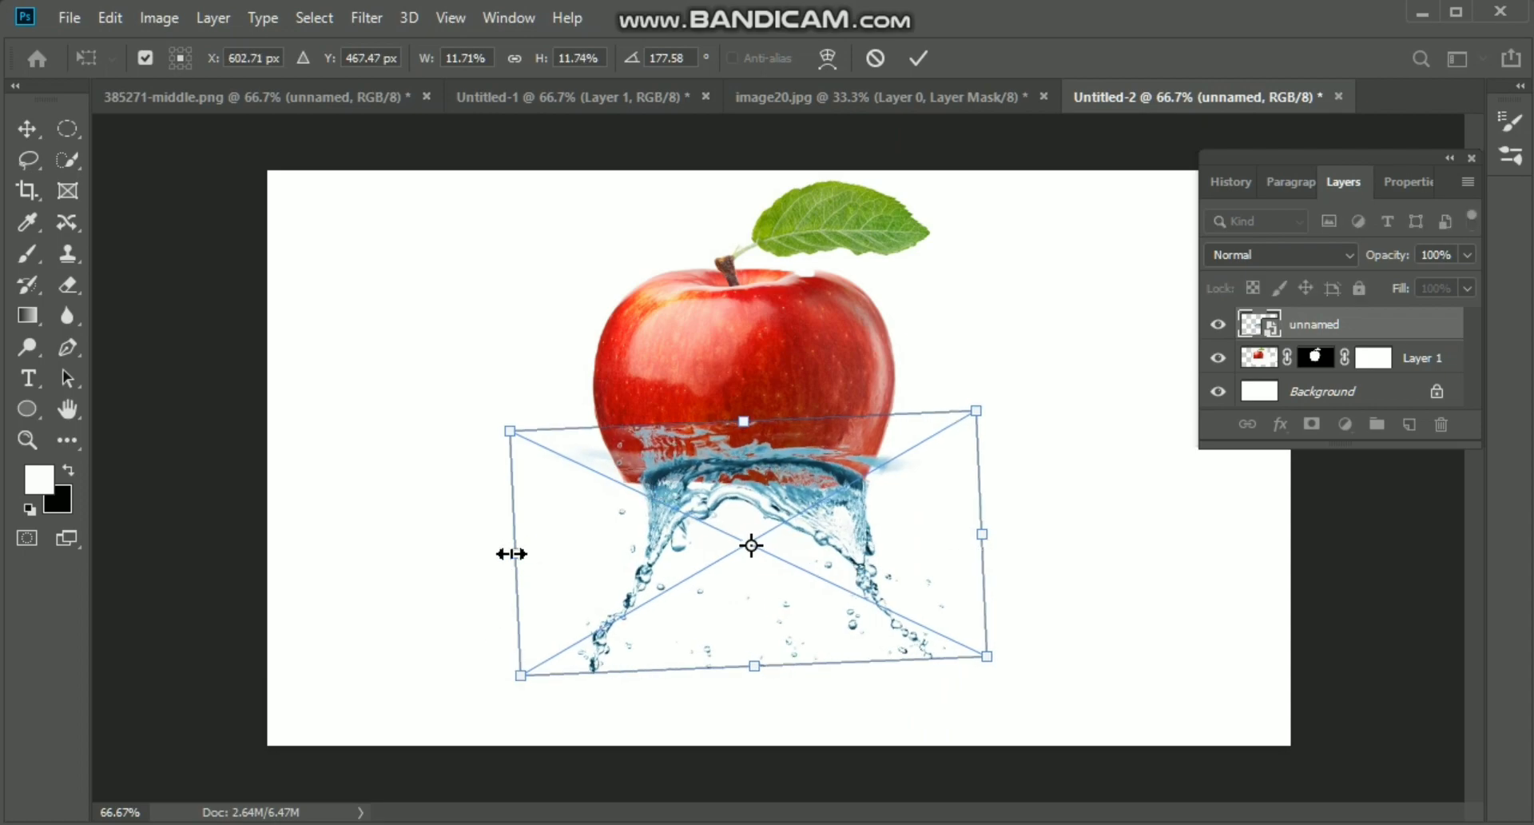
left_click_drag(511, 553, 484, 573)
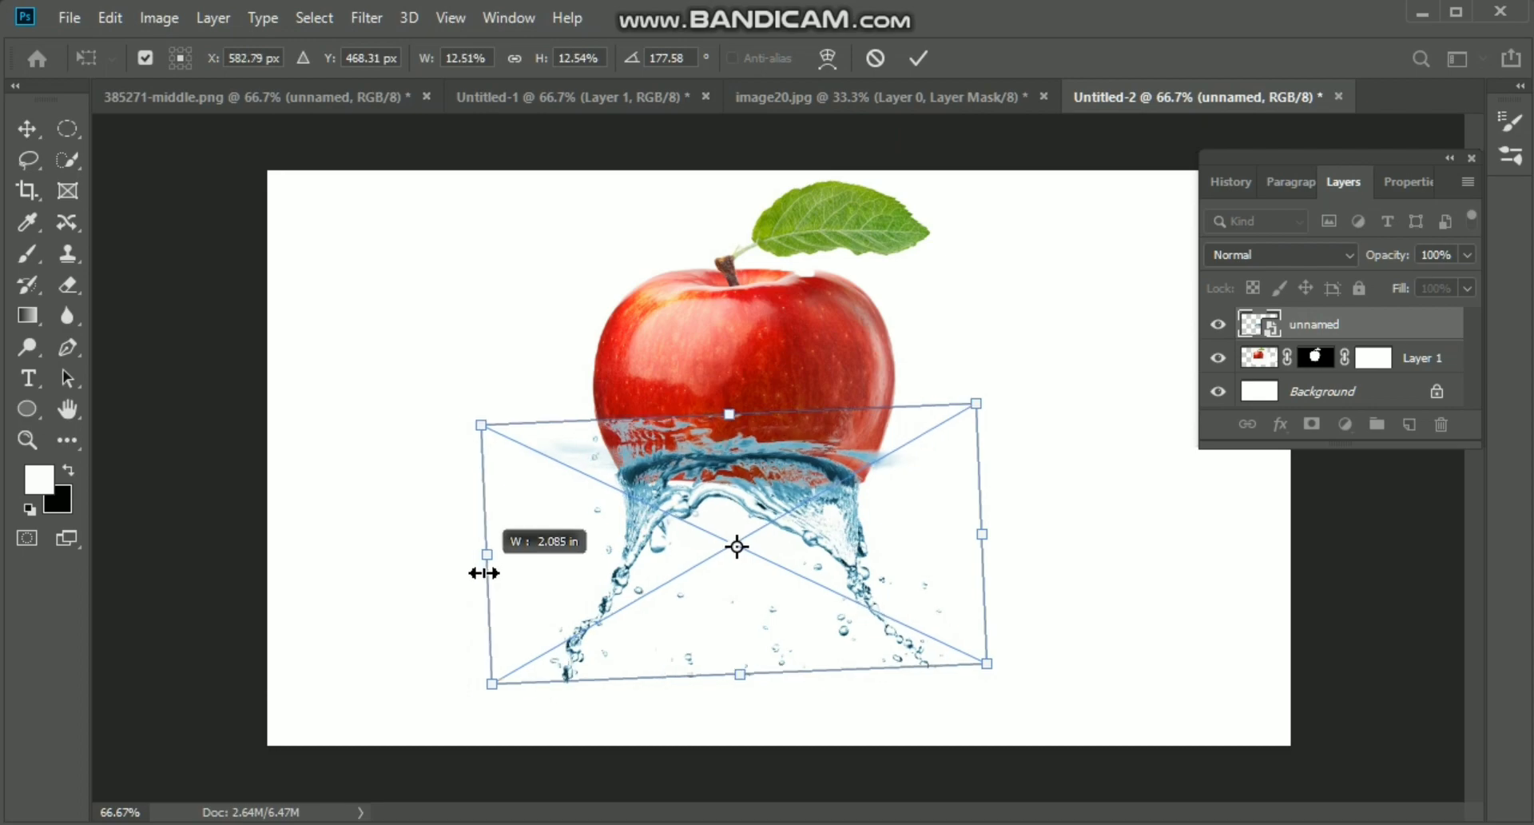
Step: Warp the splash mesh so its rim curves up around the apple's base, then commit
right_click(763, 492)
left_click(843, 661)
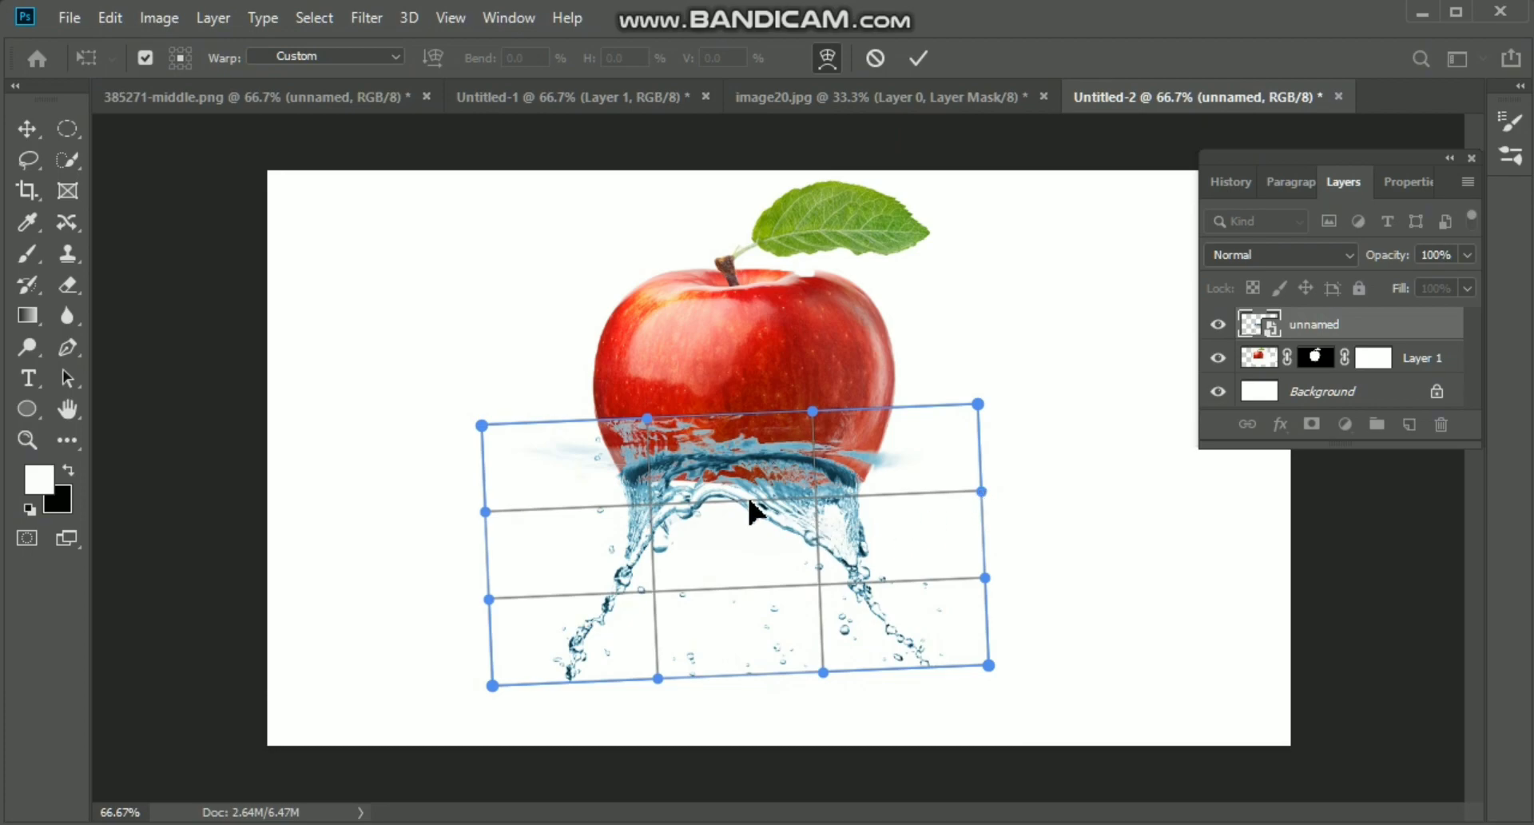
left_click_drag(751, 512, 761, 523)
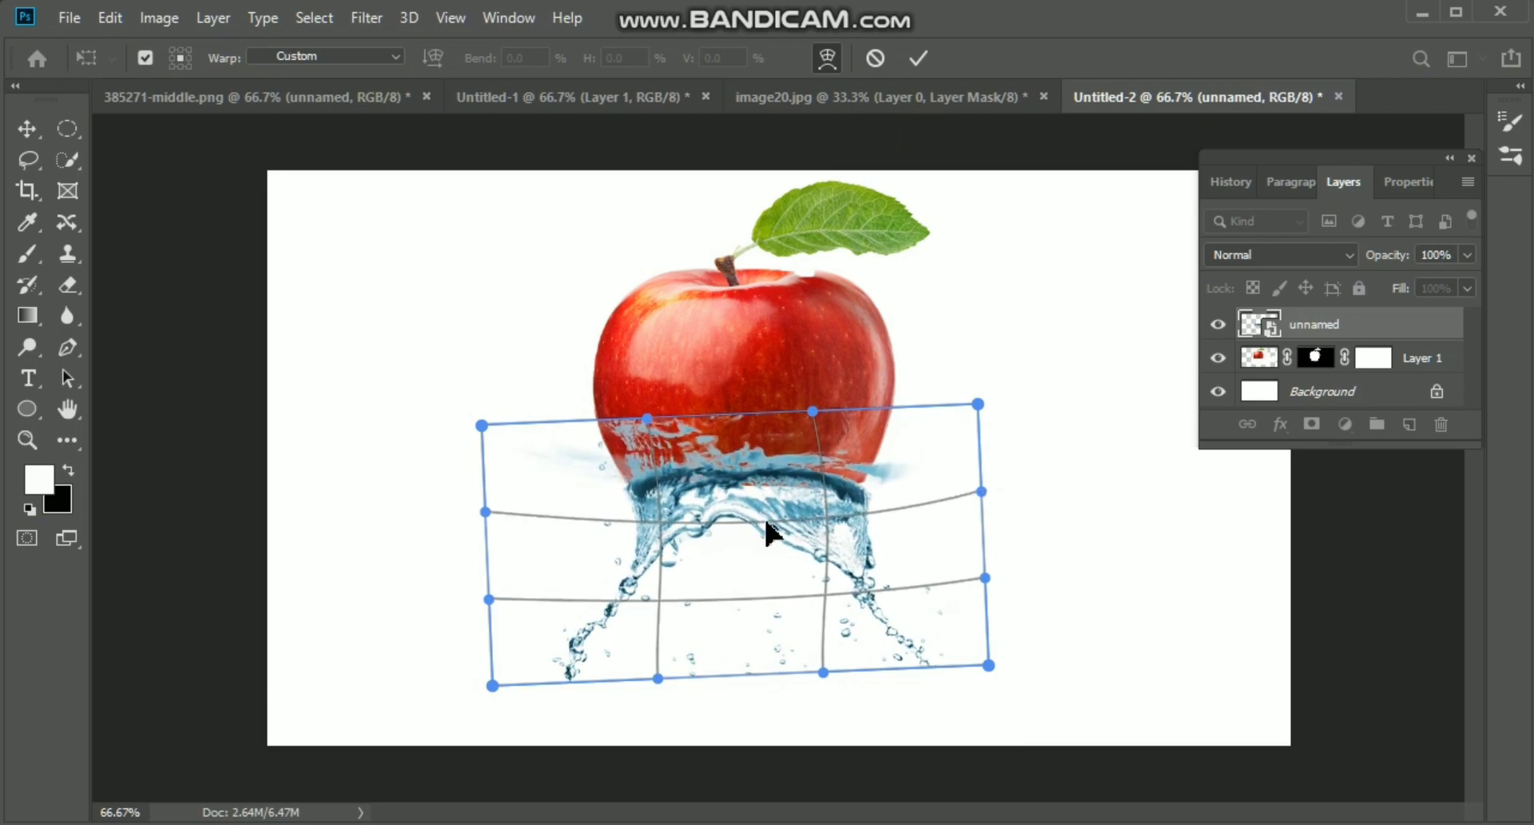
left_click_drag(907, 505, 908, 496)
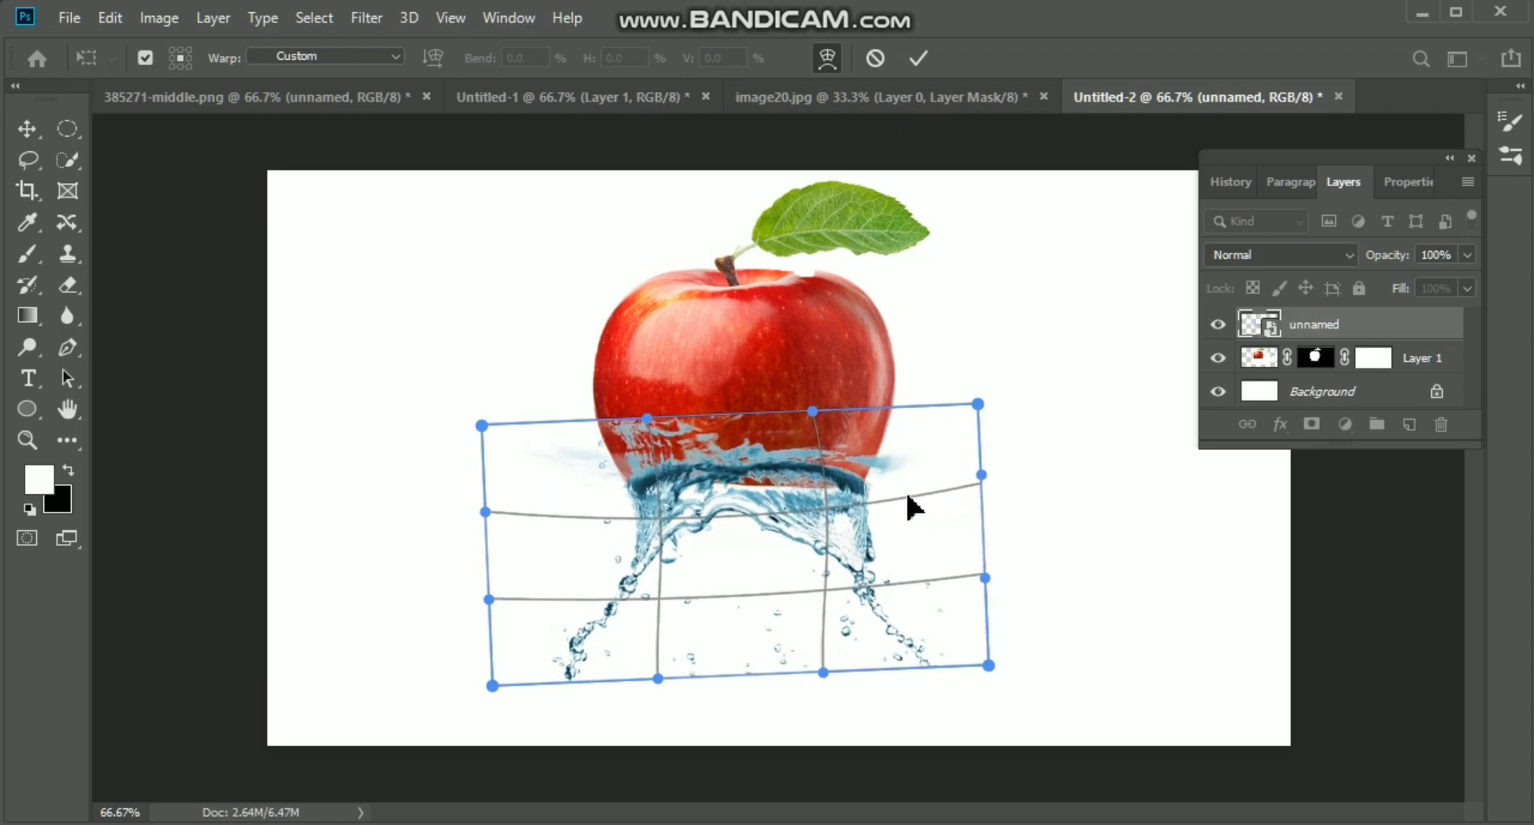
left_click_drag(653, 493, 655, 498)
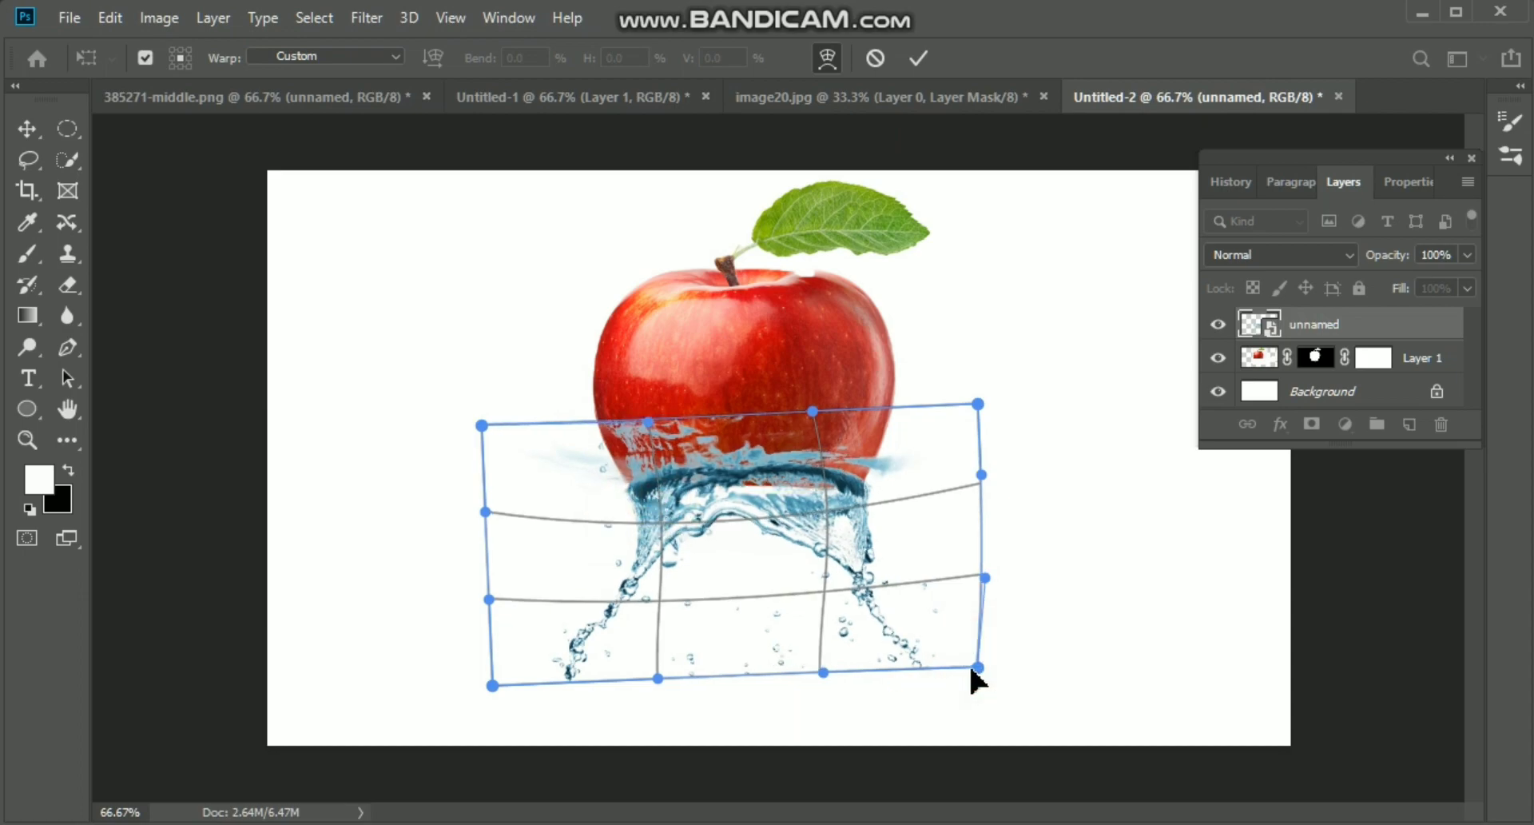
left_click_drag(984, 665, 971, 669)
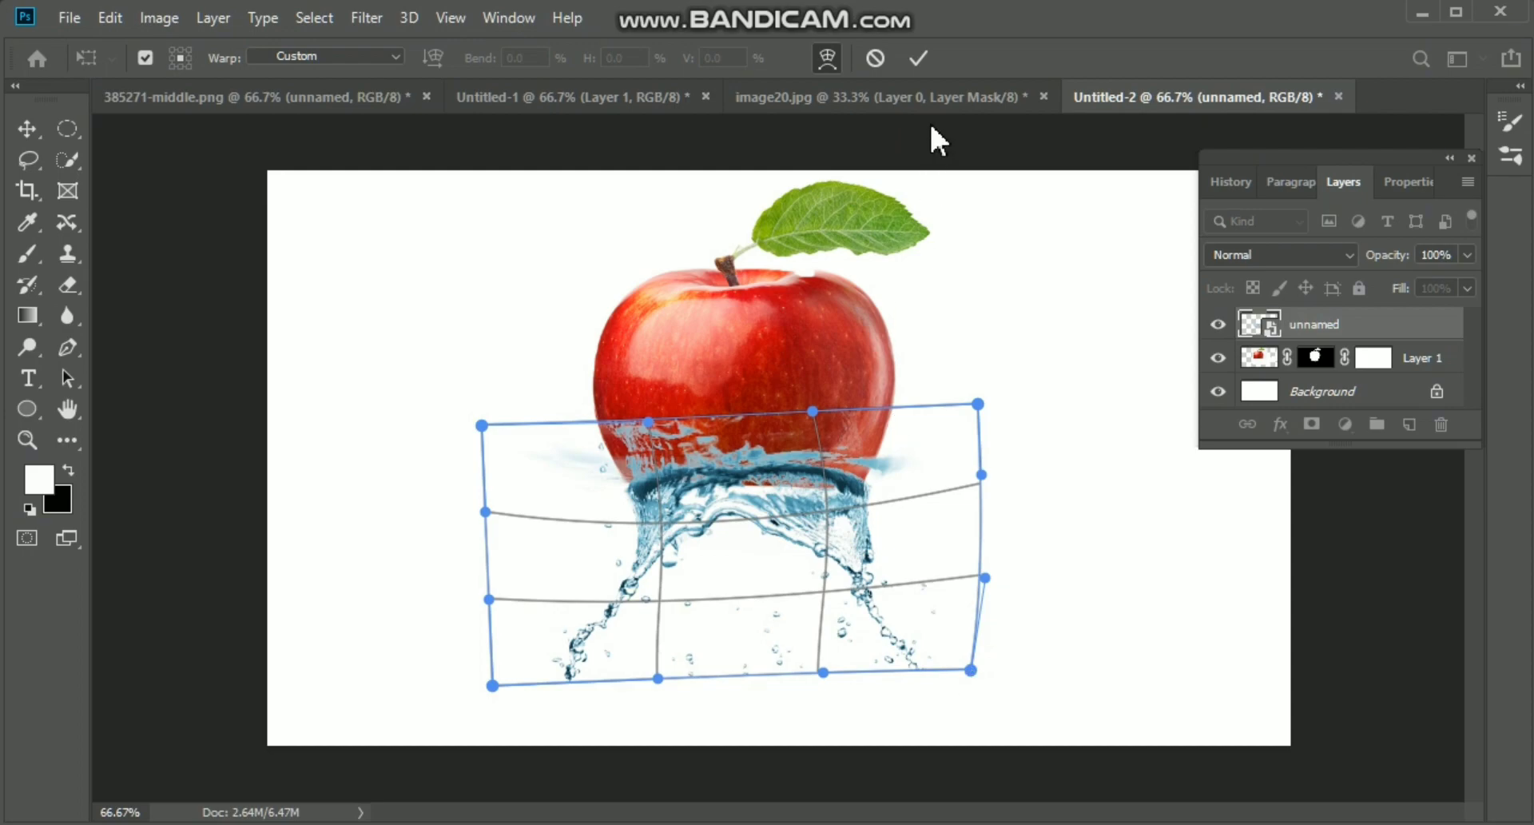
left_click(917, 58)
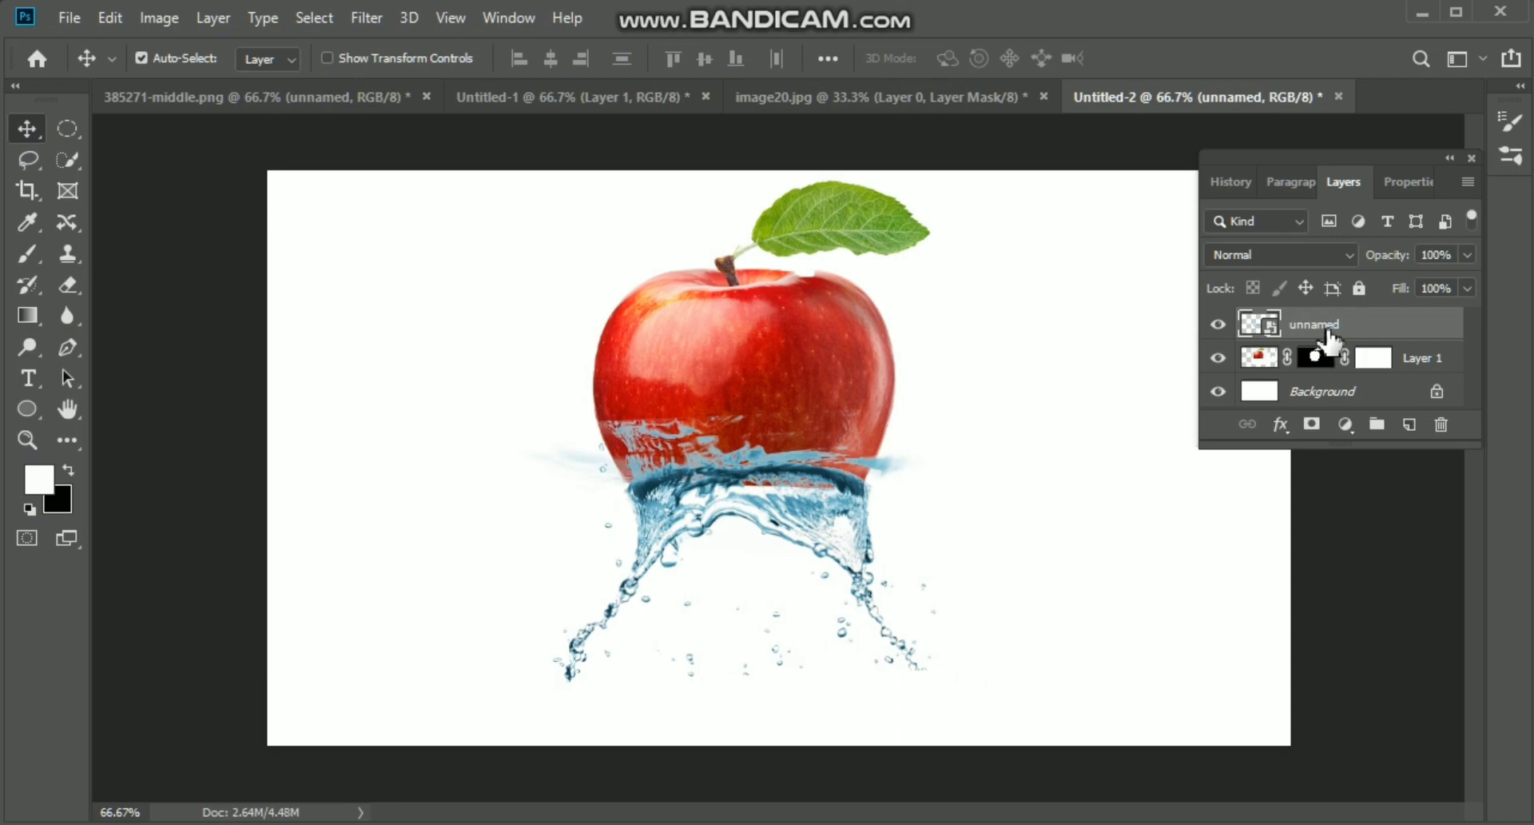
Step: Mask the splash layer and paint black over the streaks and wisps overlapping the apple
left_click(1313, 427)
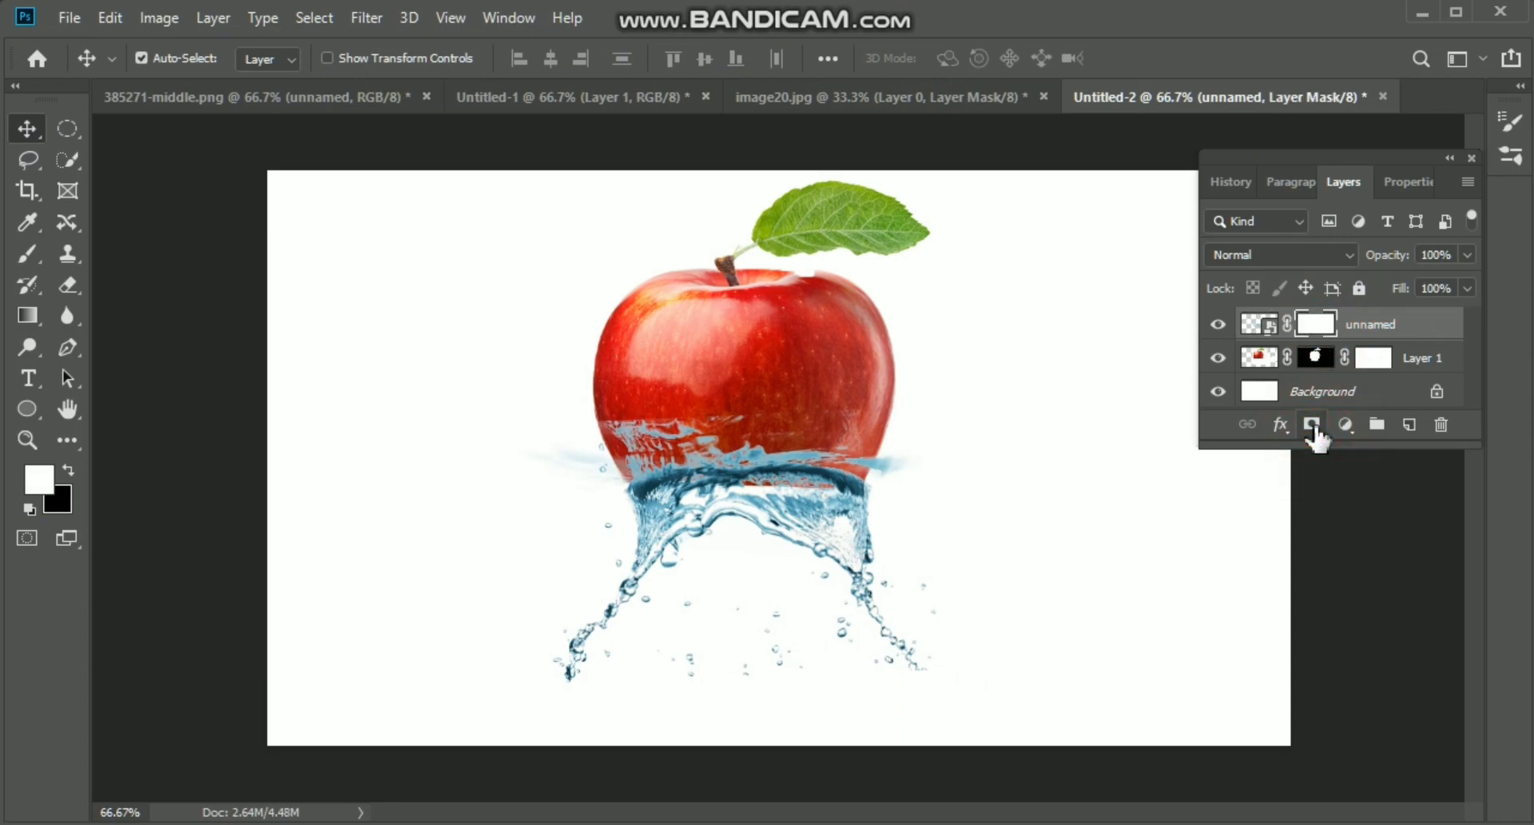
left_click(30, 254)
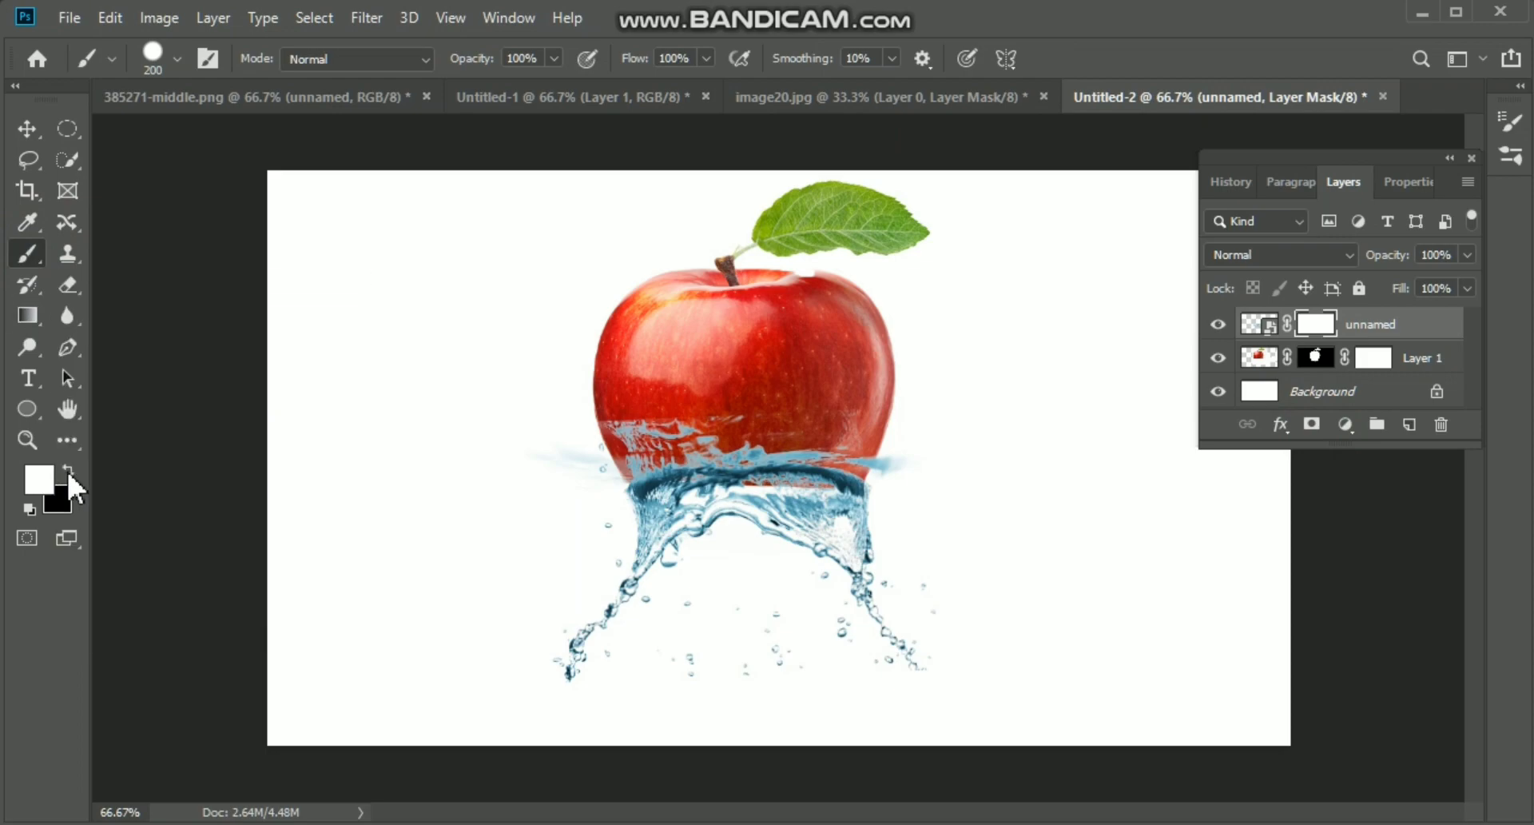
left_click(69, 472)
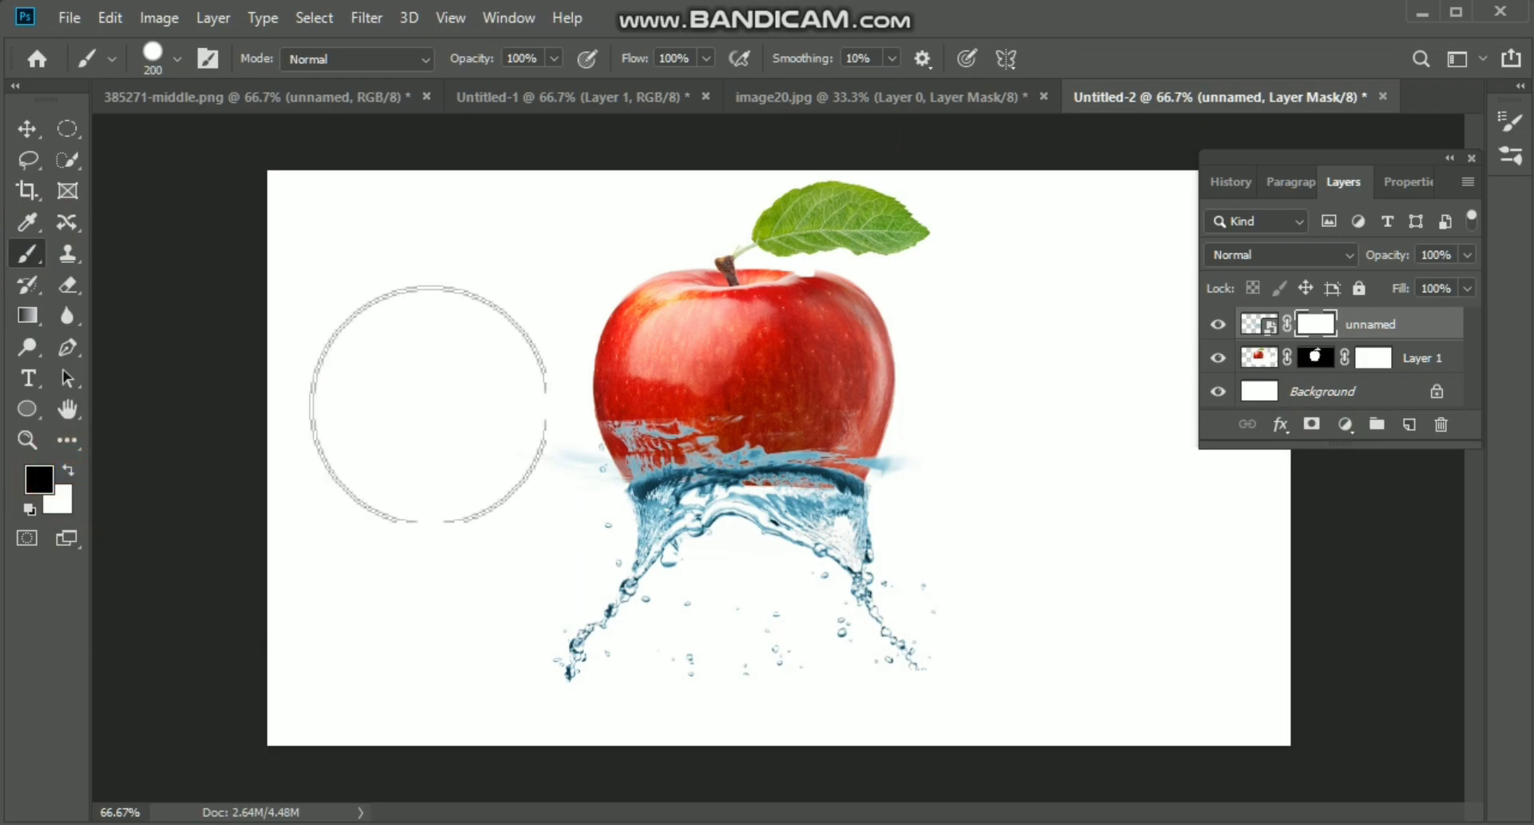
left_click(589, 367)
left_click_drag(589, 368, 833, 357)
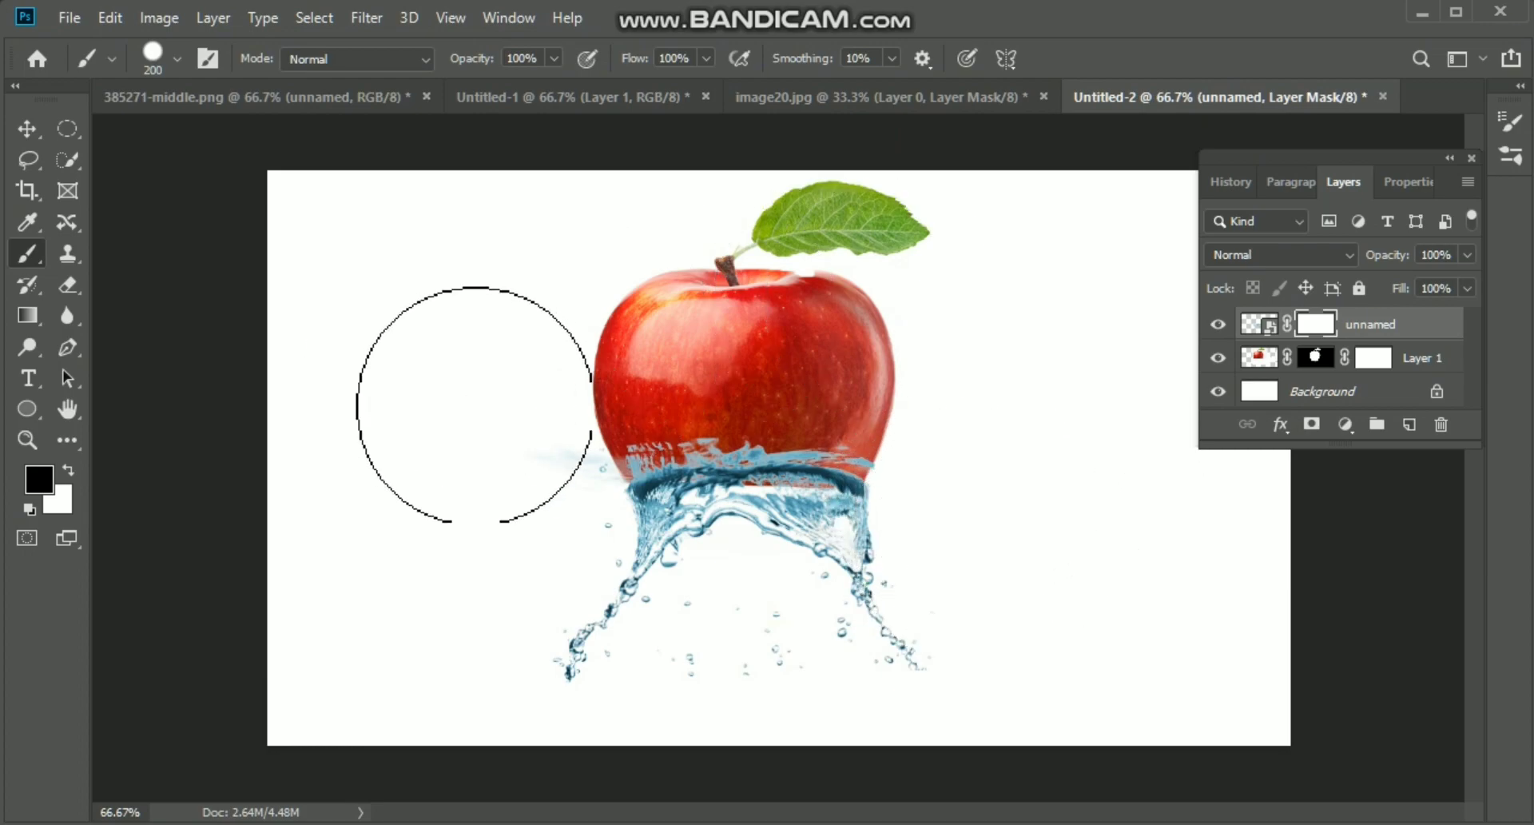
left_click(531, 486)
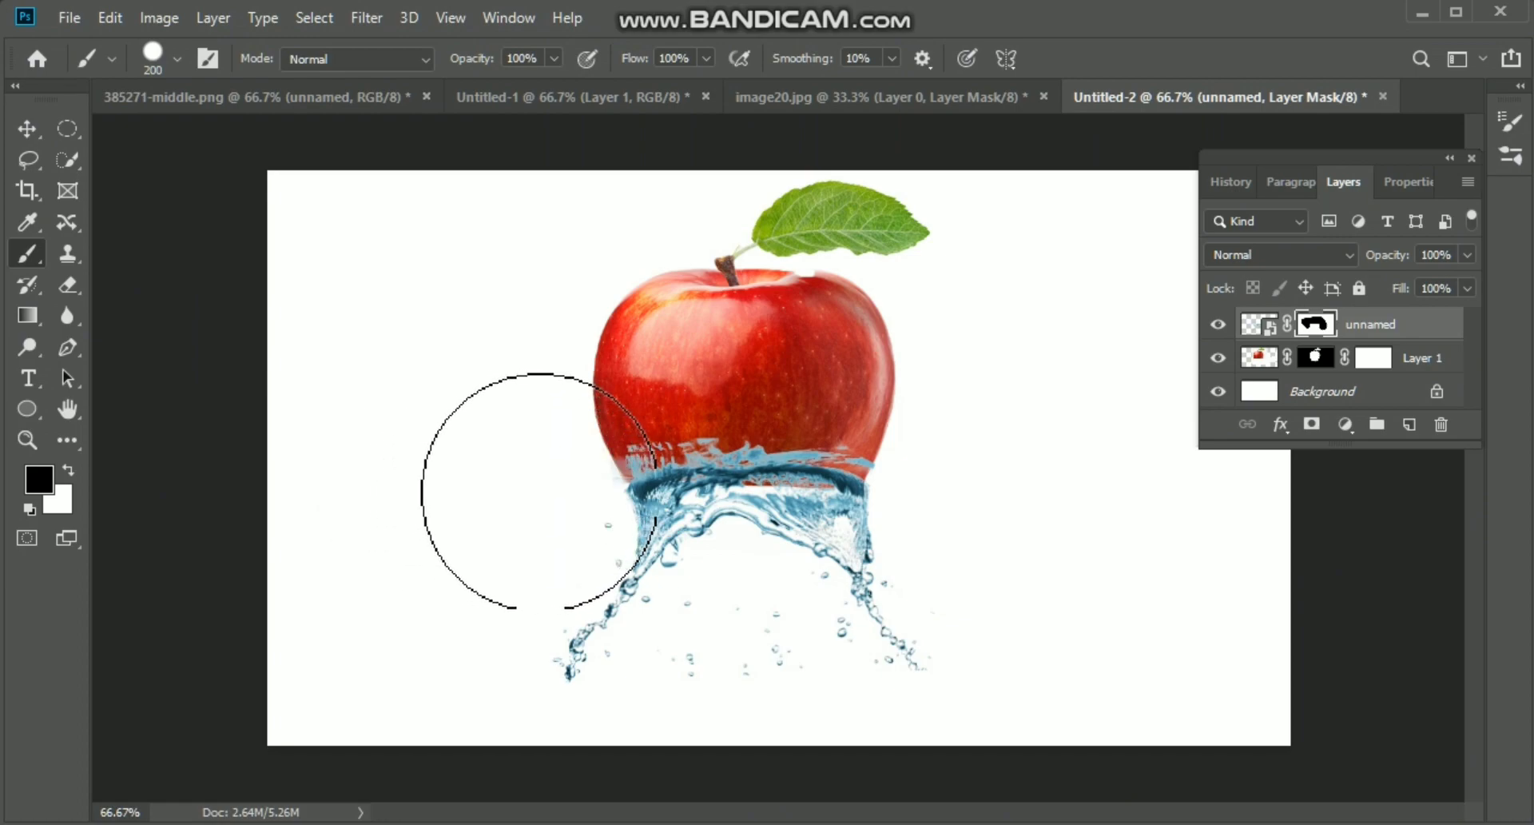
left_click(540, 490)
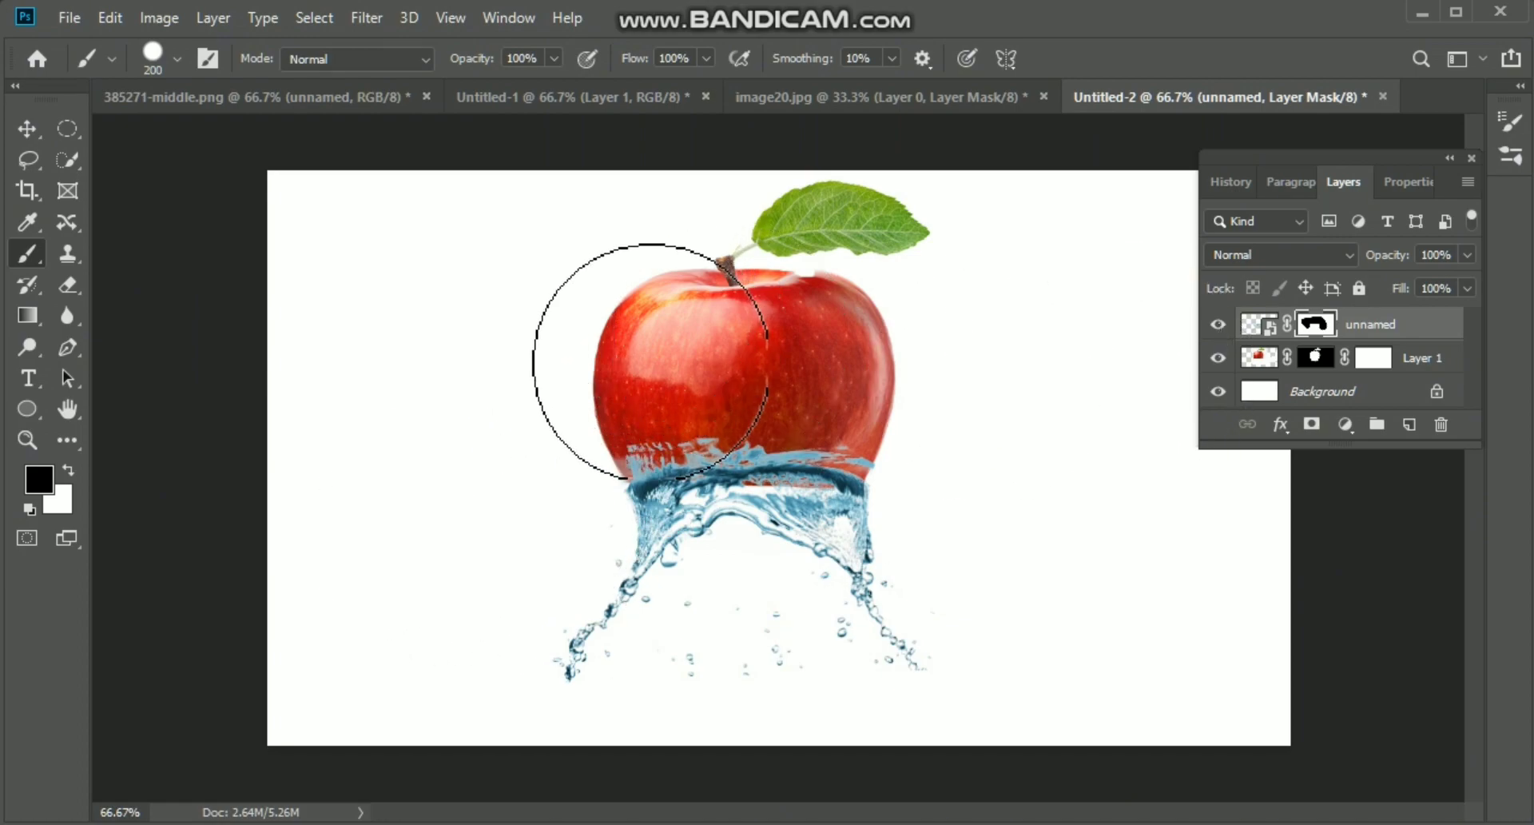
left_click(651, 370)
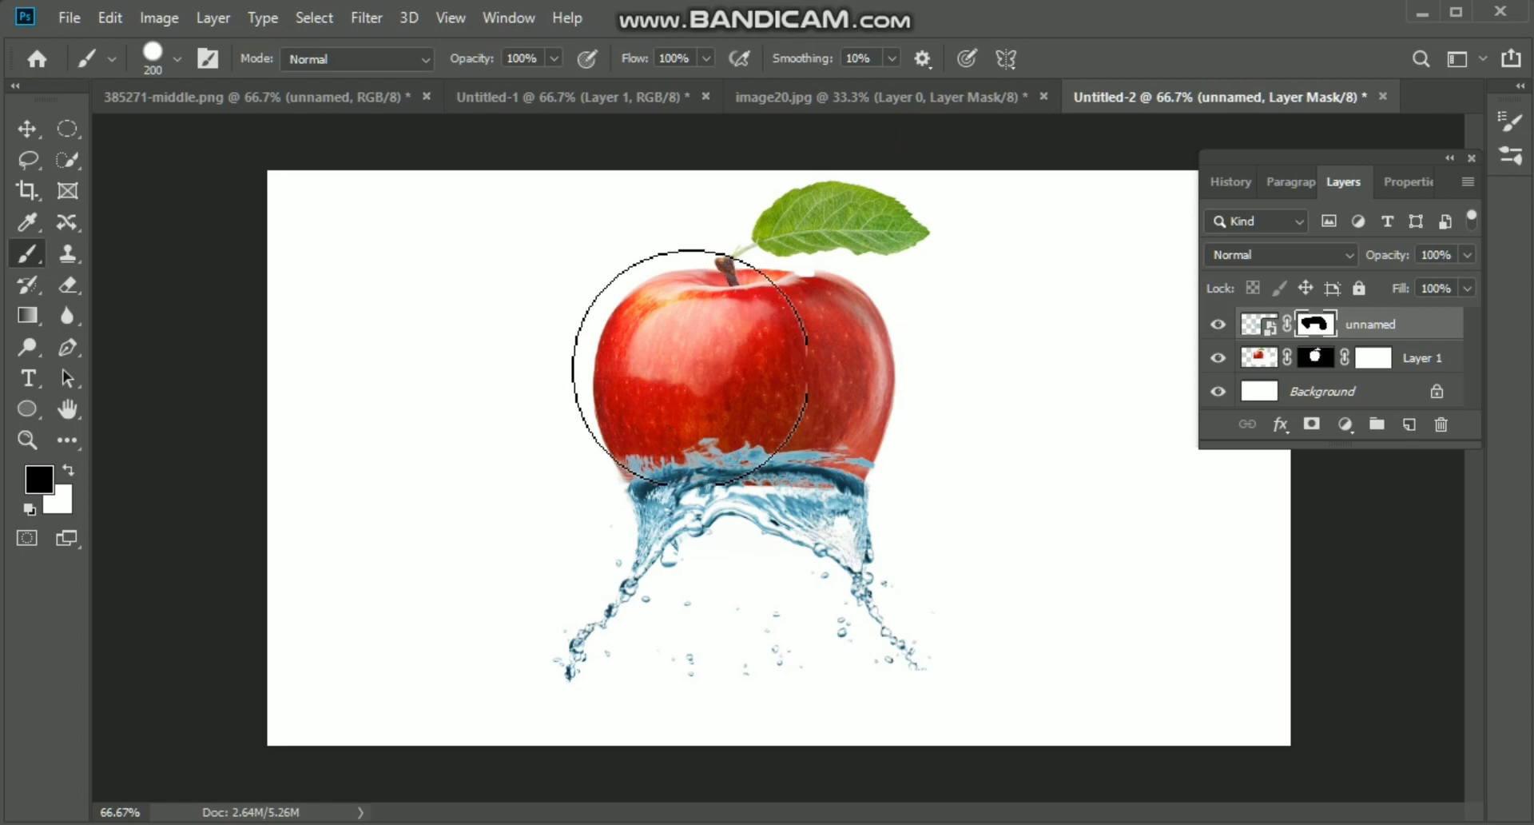
left_click(691, 365)
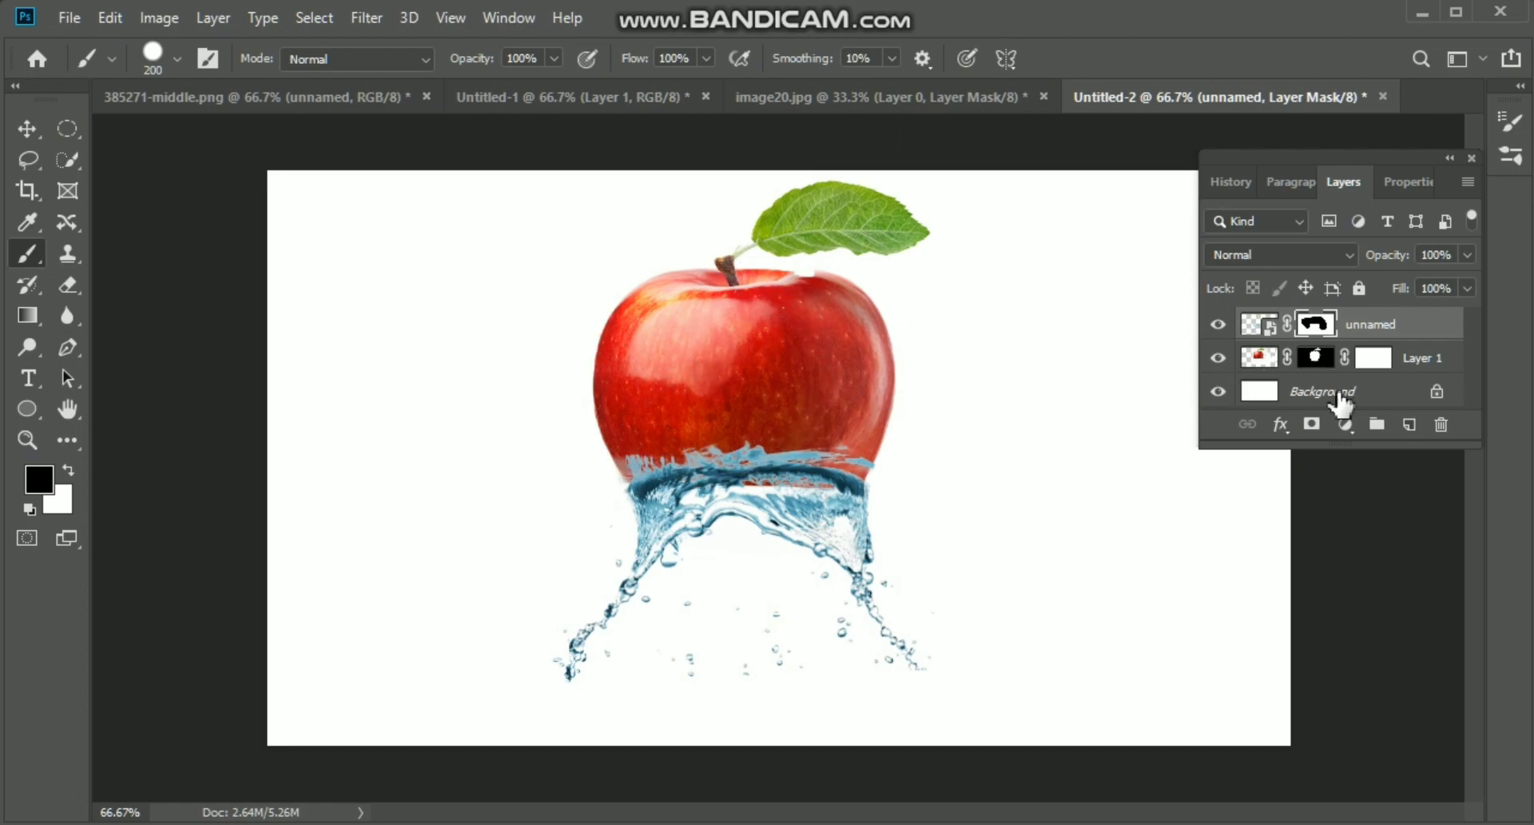
Step: Add a colorized Hue/Saturation layer with Saturation 100 and Lightness -59
left_click(1345, 424)
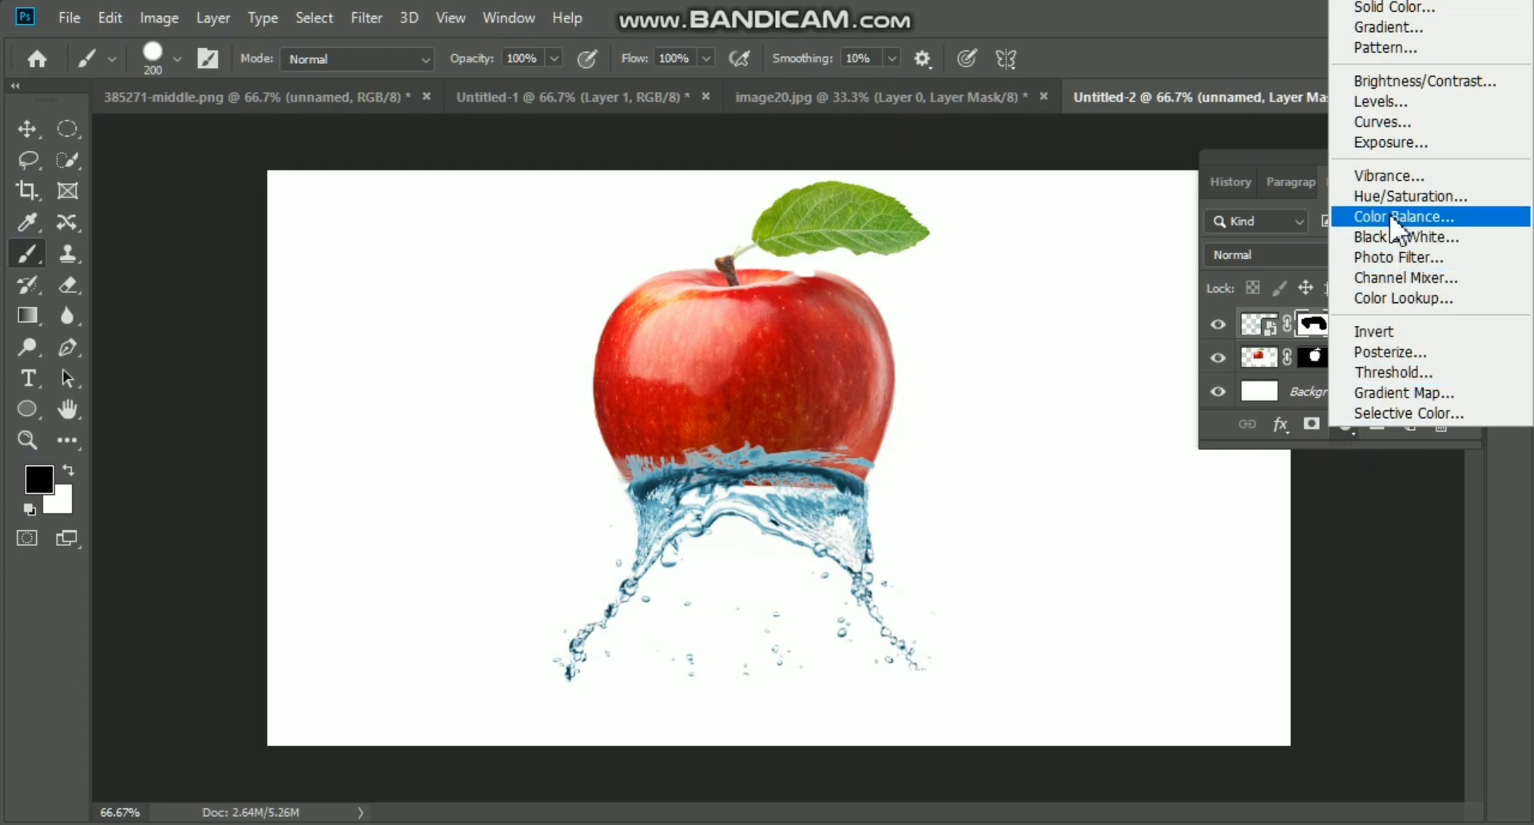
left_click(1400, 196)
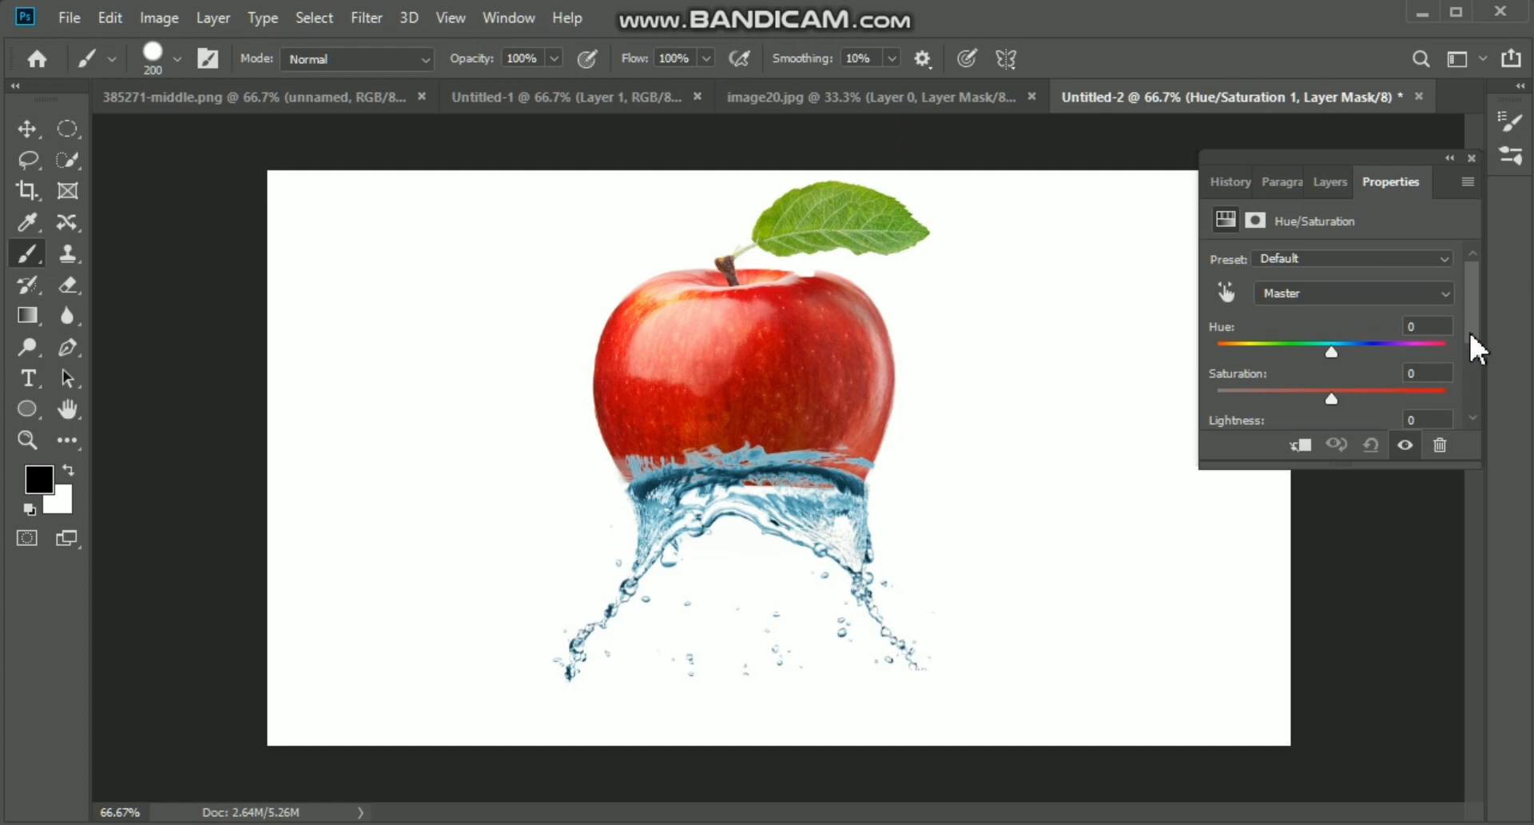
left_click_drag(1477, 347, 1476, 388)
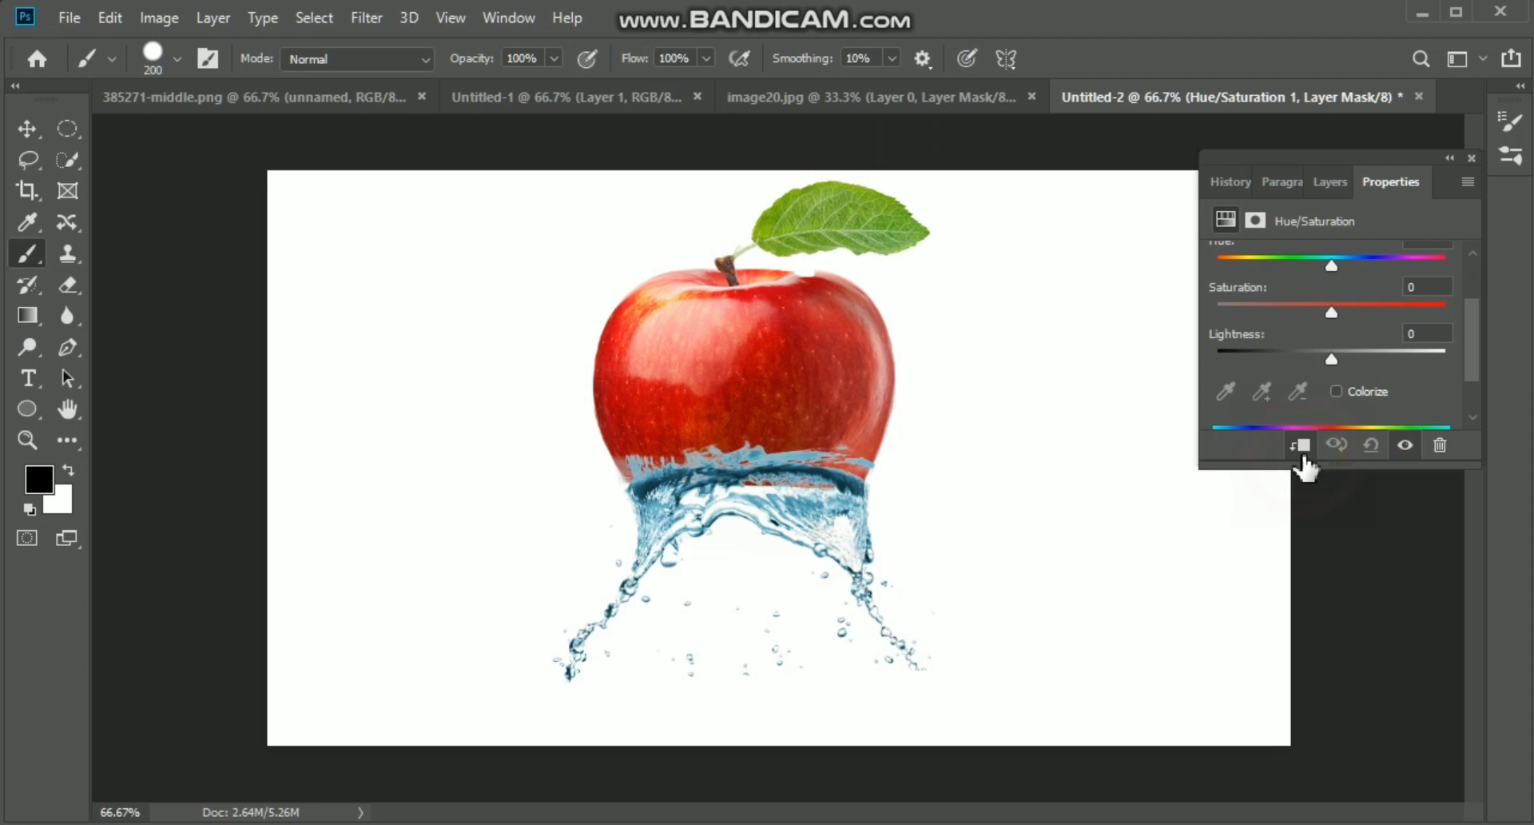
left_click(1337, 391)
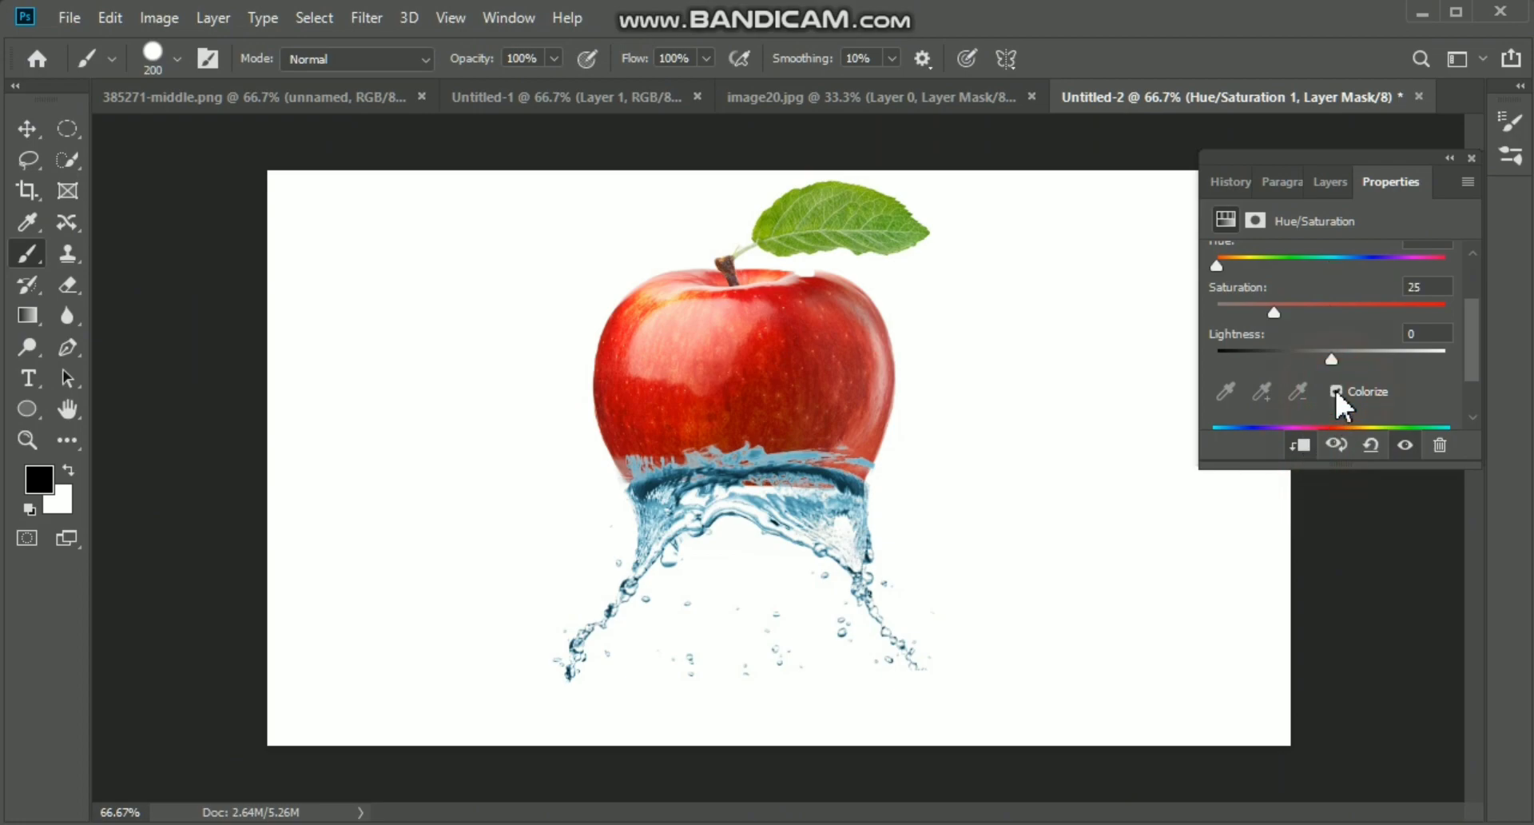
left_click_drag(1272, 311, 1445, 315)
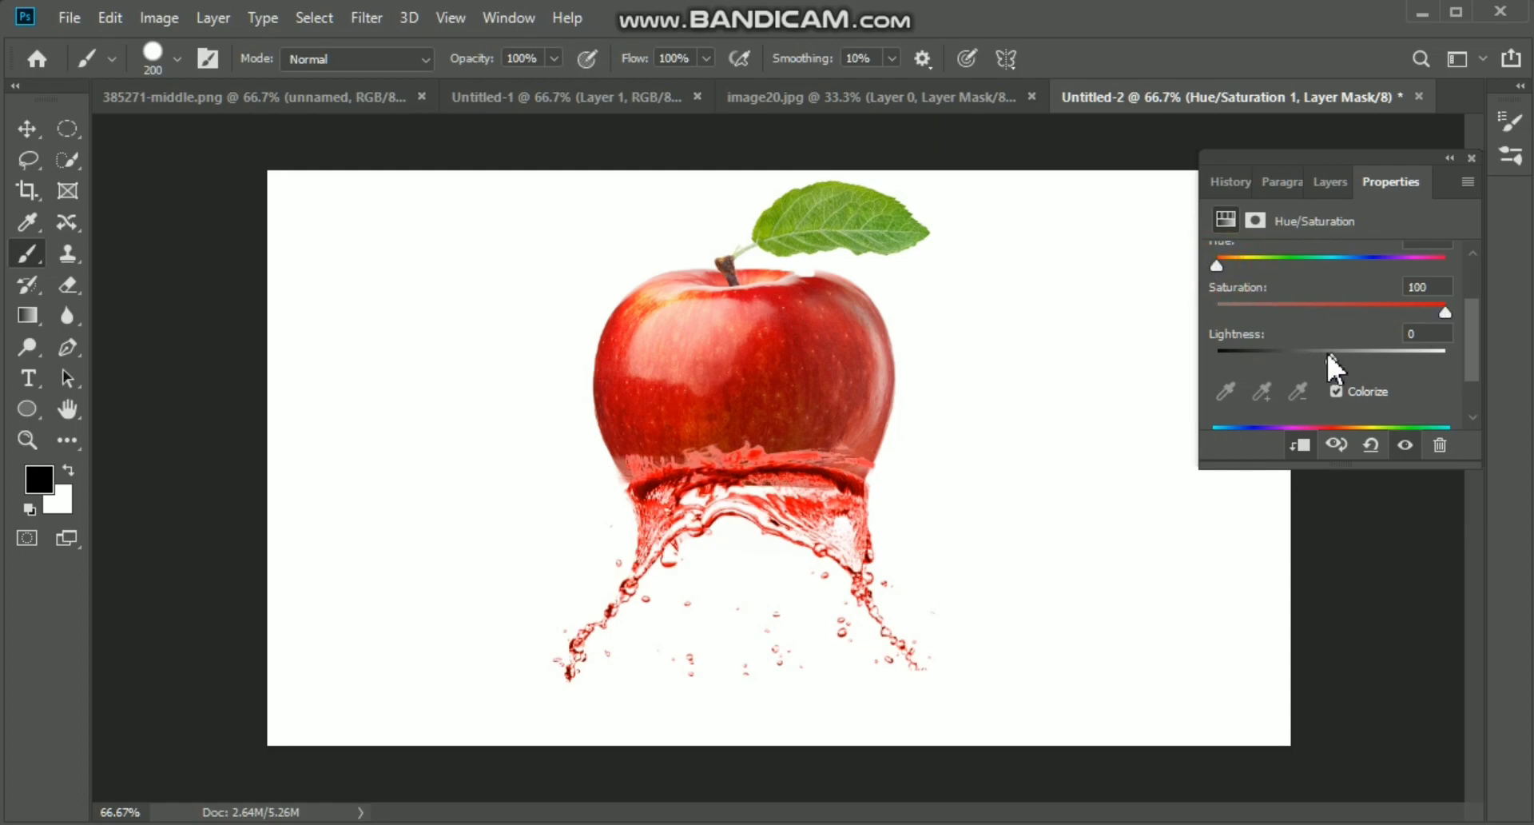
left_click_drag(1327, 354, 1266, 354)
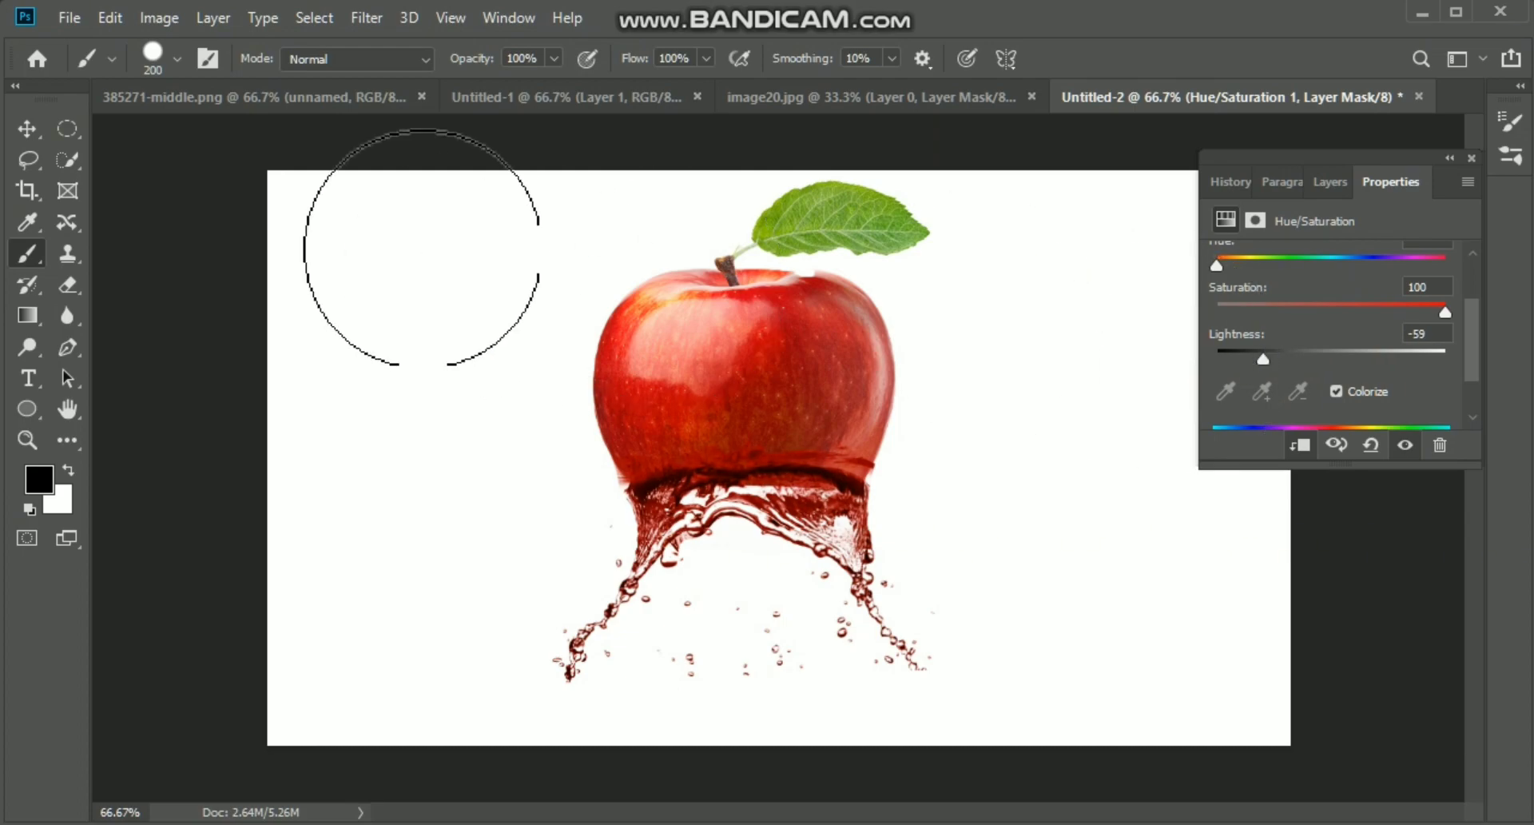
Step: Select the splash and apple layers, nudge them, and start then cancel a free transform
left_click(26, 131)
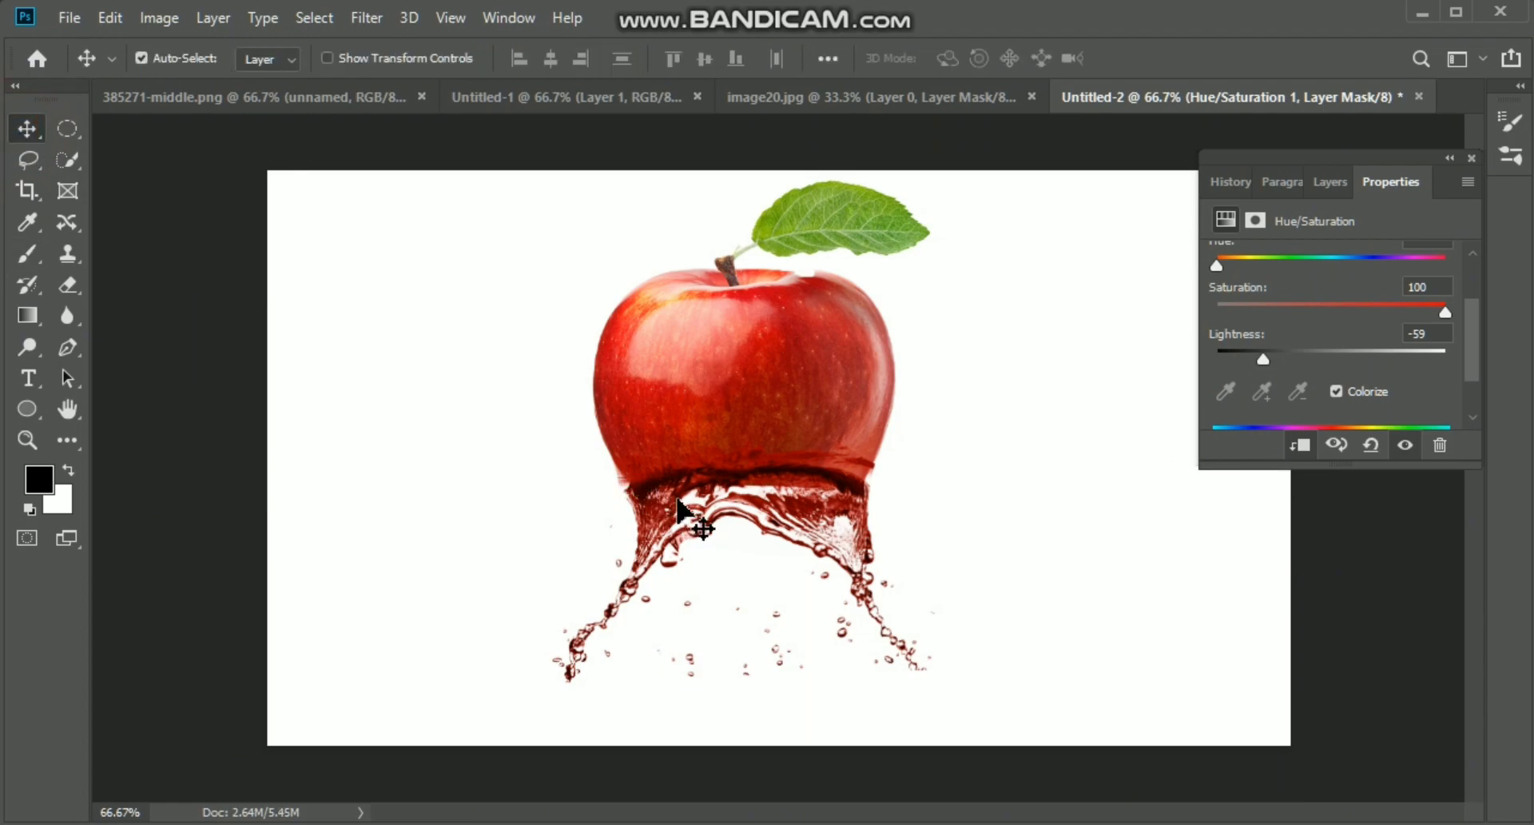
left_click_drag(689, 508, 686, 500)
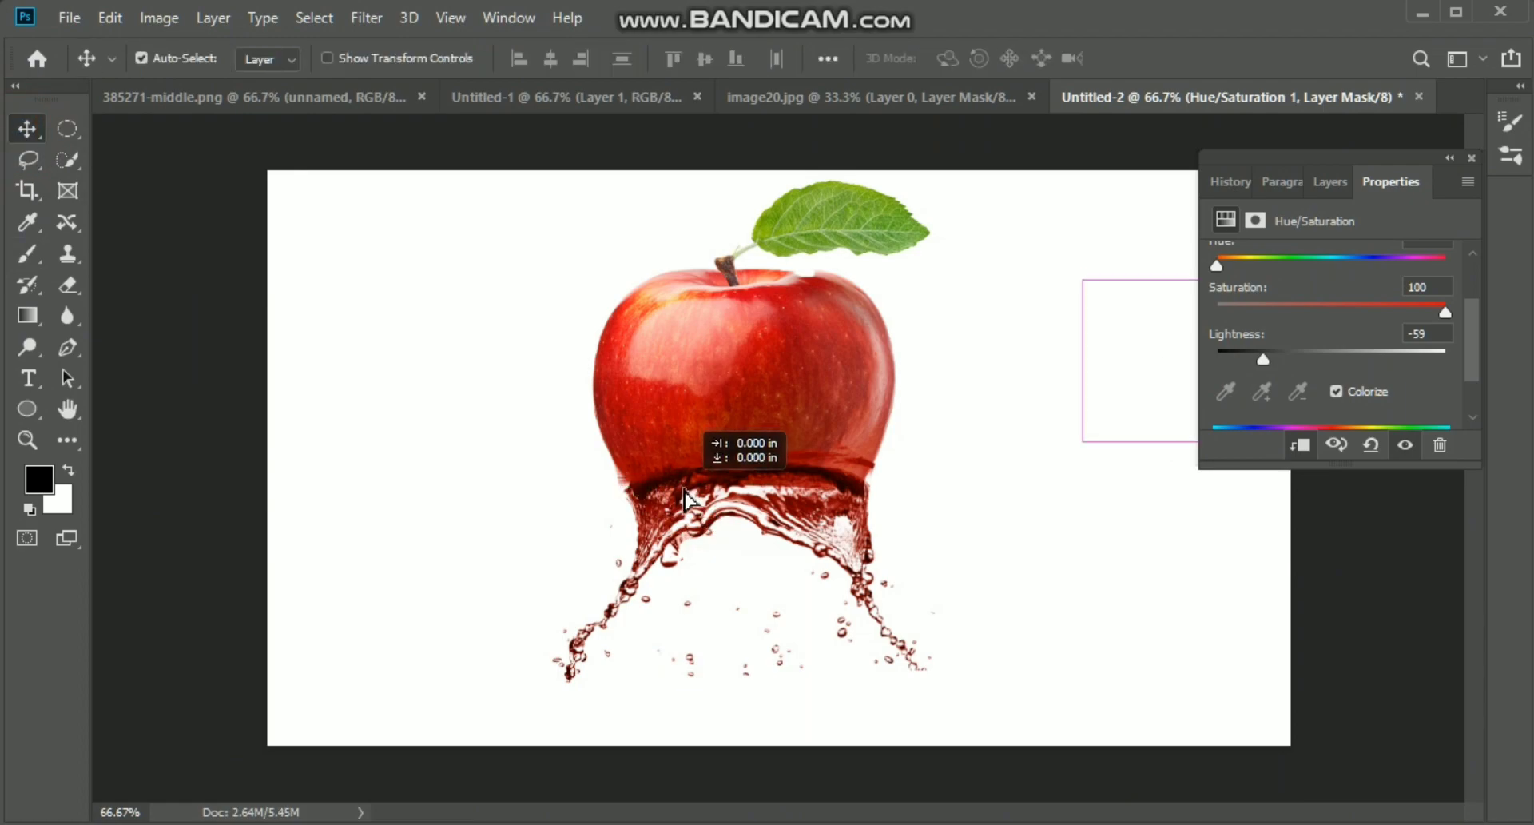
left_click(1333, 182)
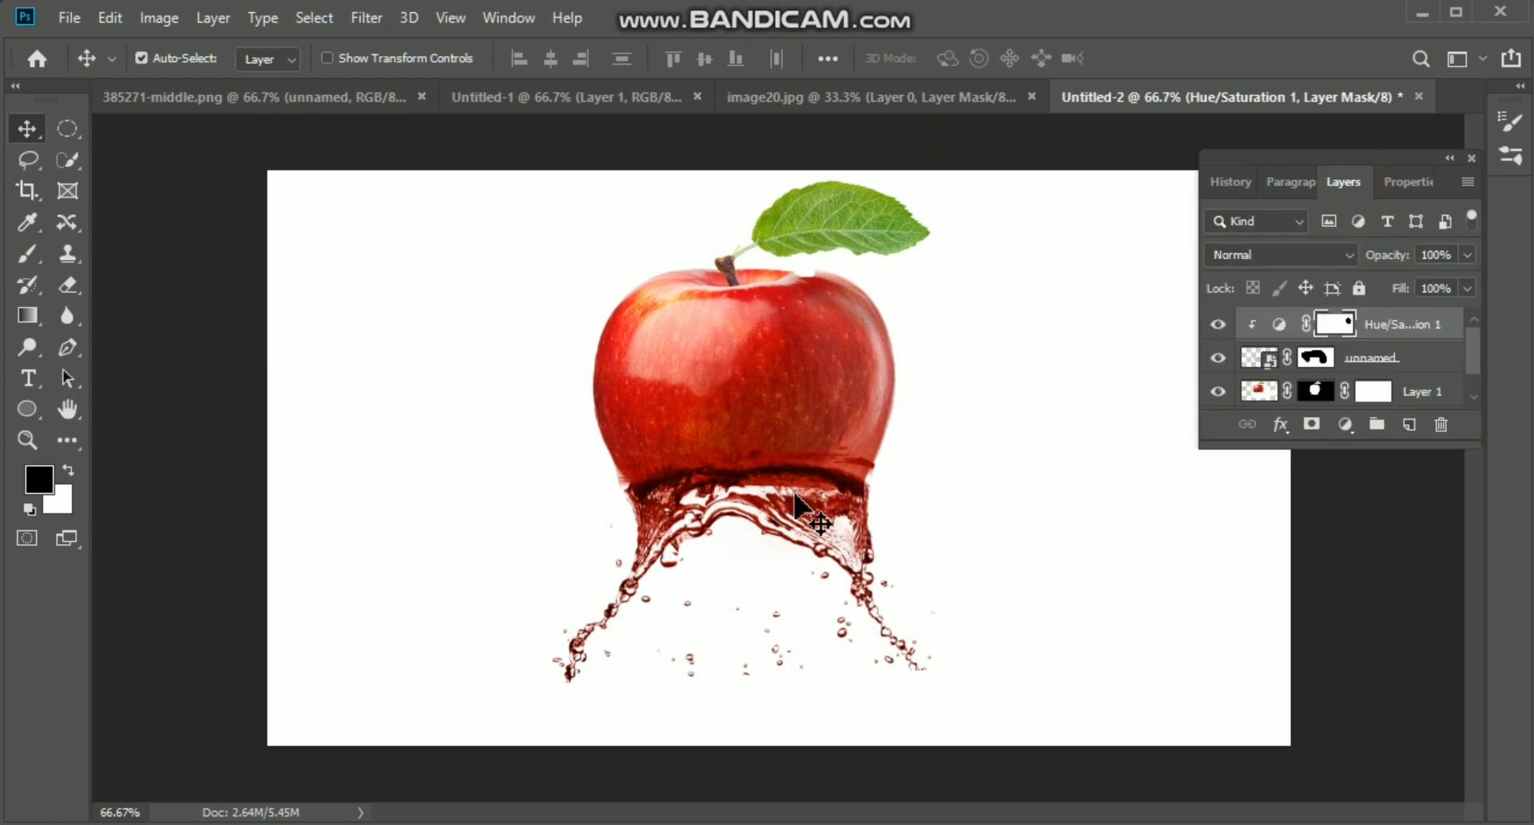
left_click(1408, 372)
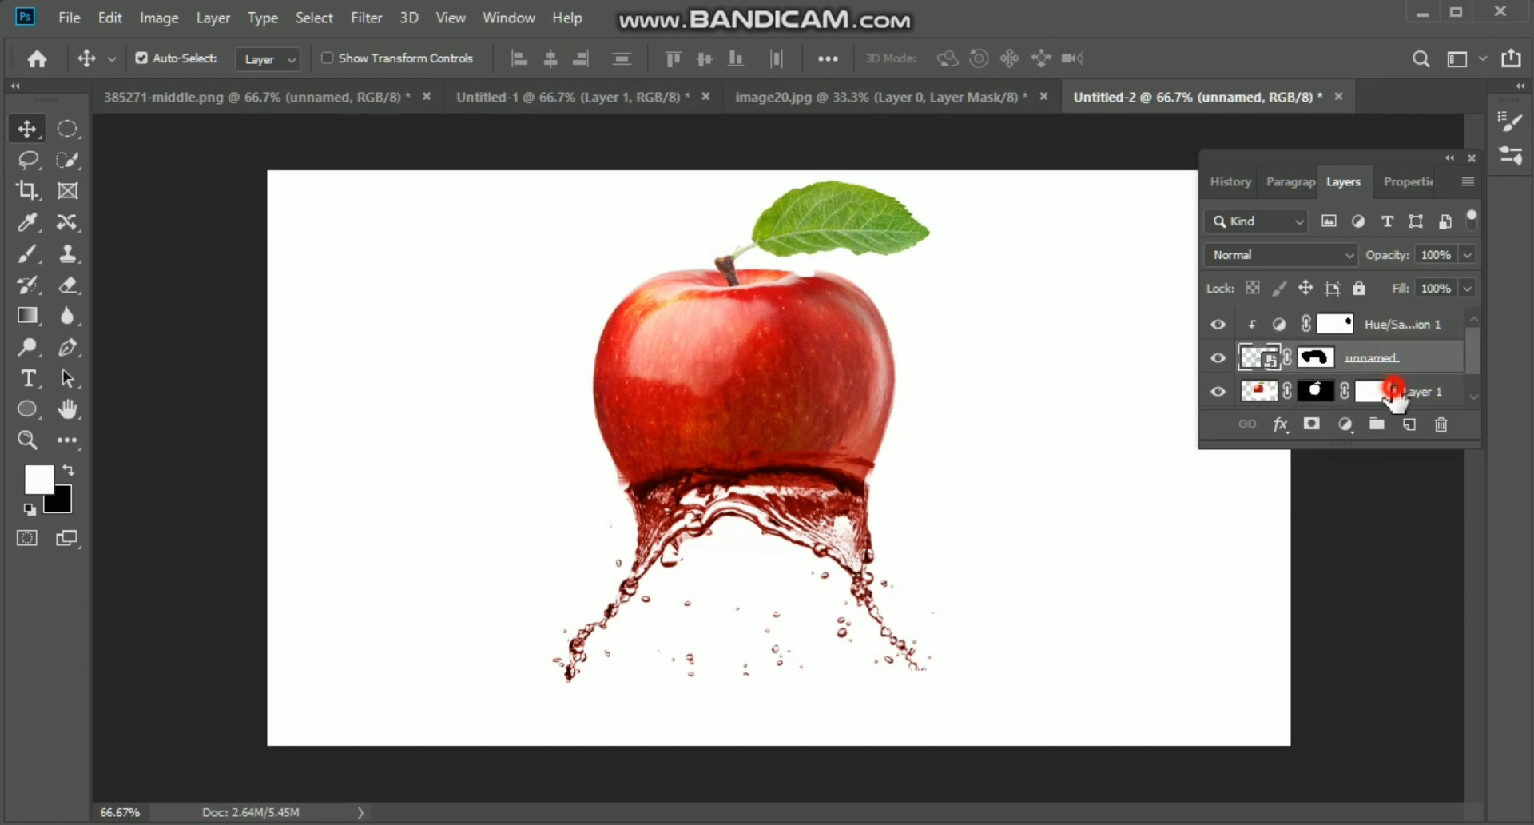
left_click(1394, 392)
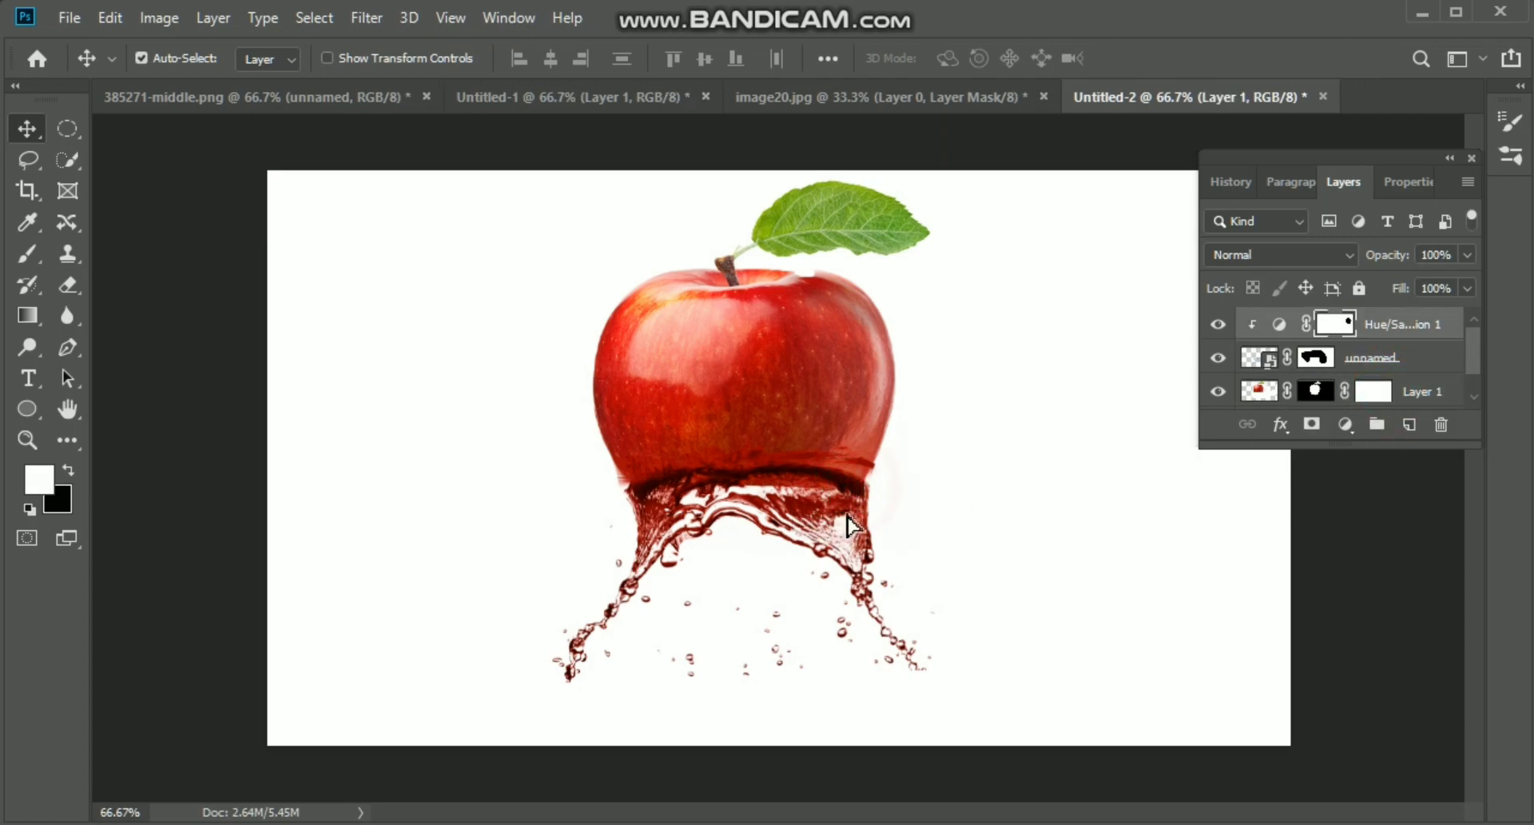
left_click_drag(854, 525, 831, 497)
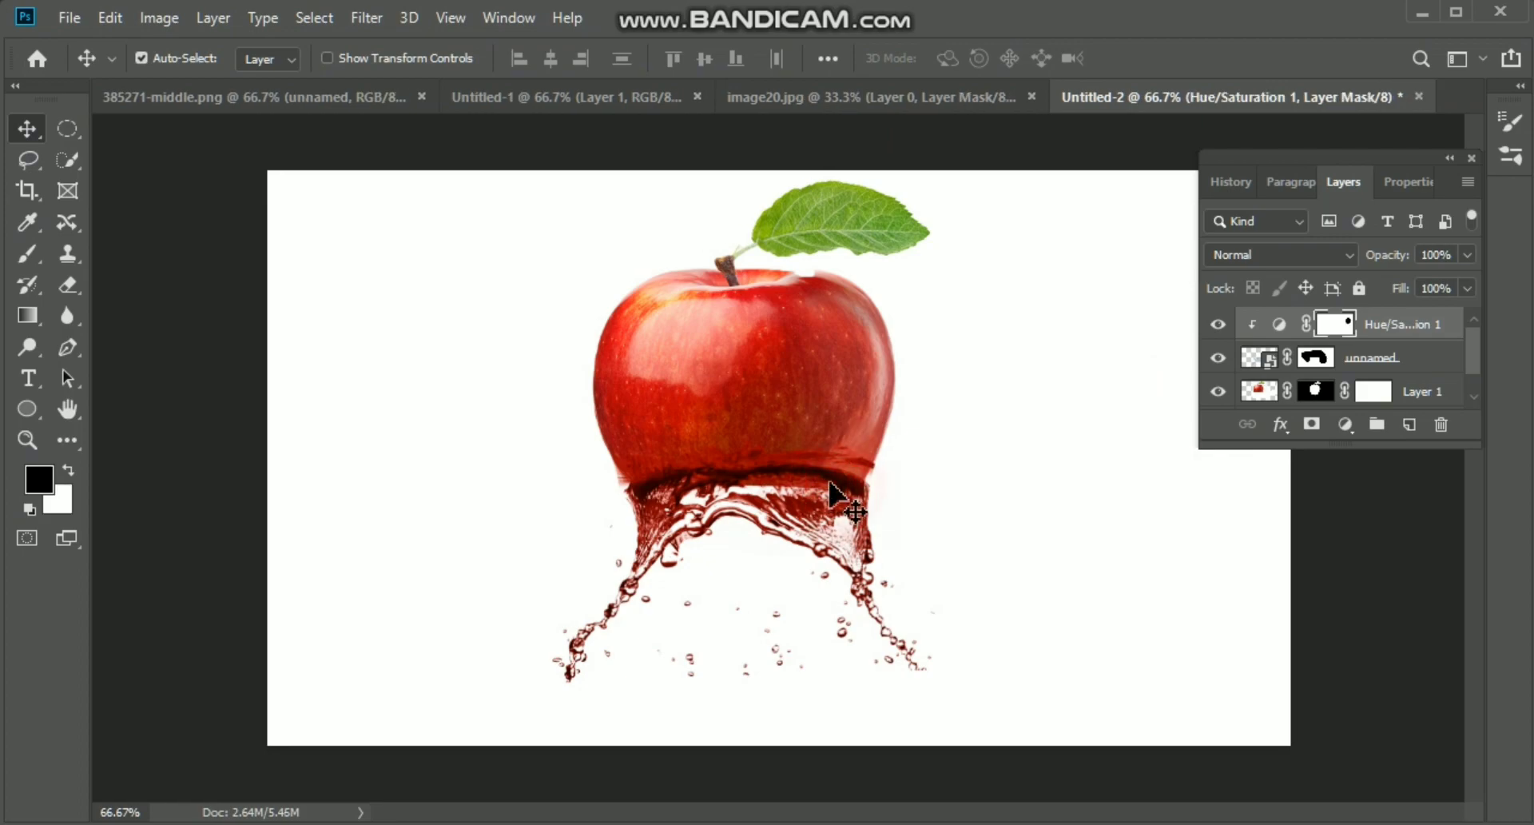
left_click_drag(831, 484, 841, 497)
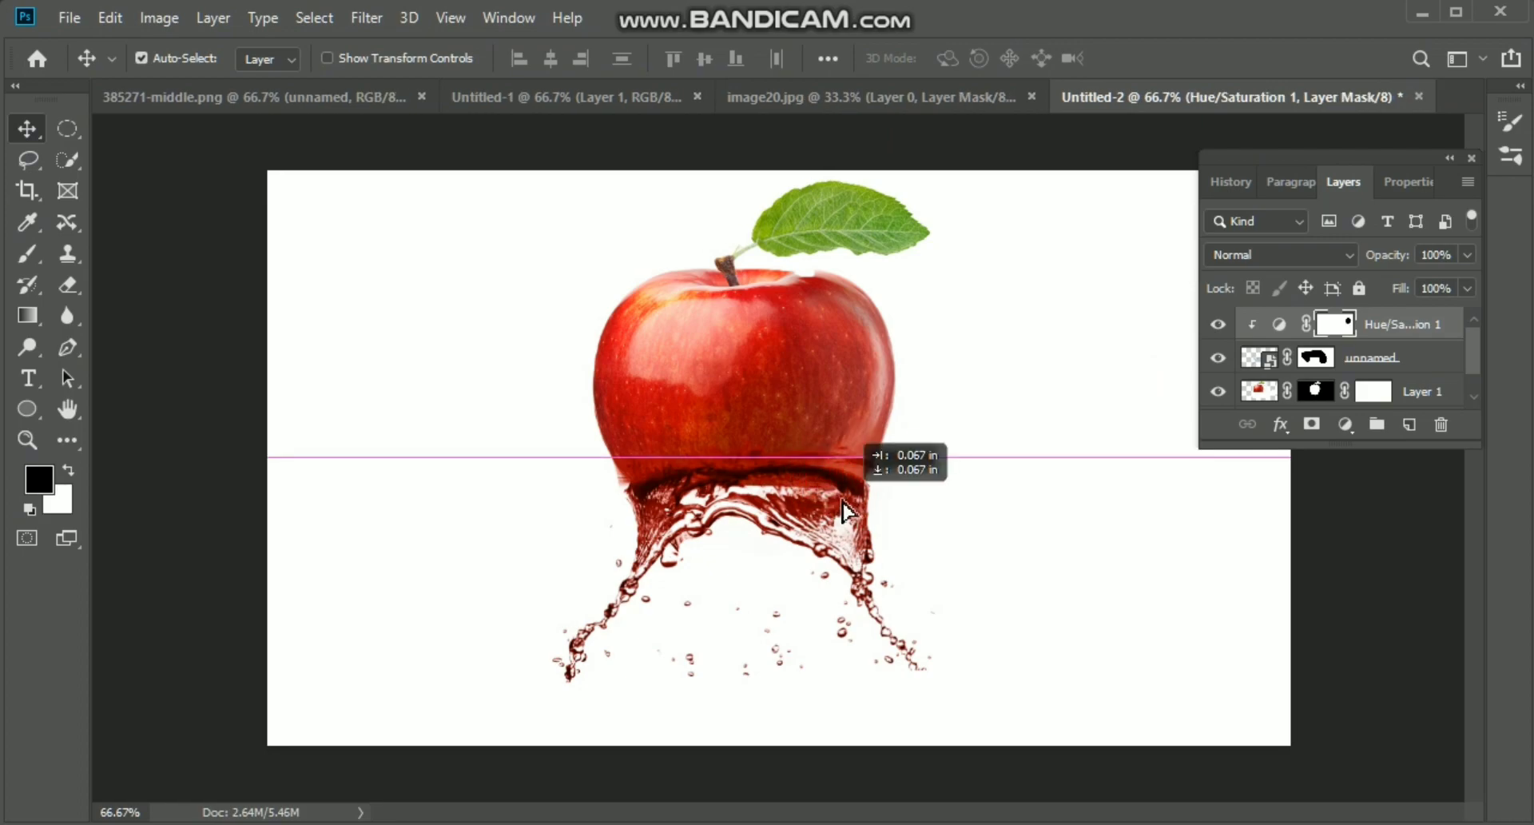
key("ctrl+t")
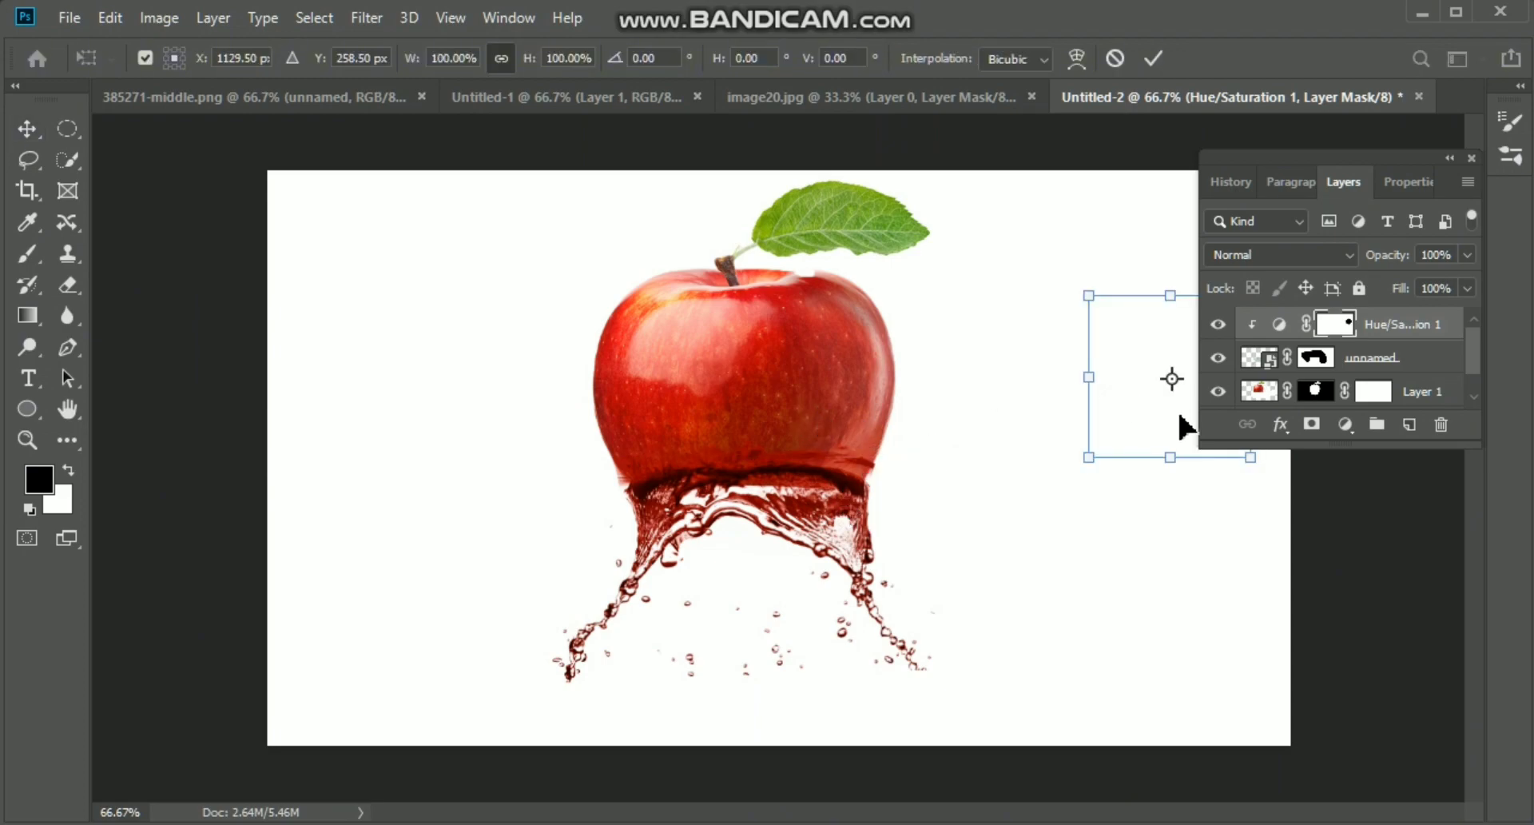
left_click(1115, 57)
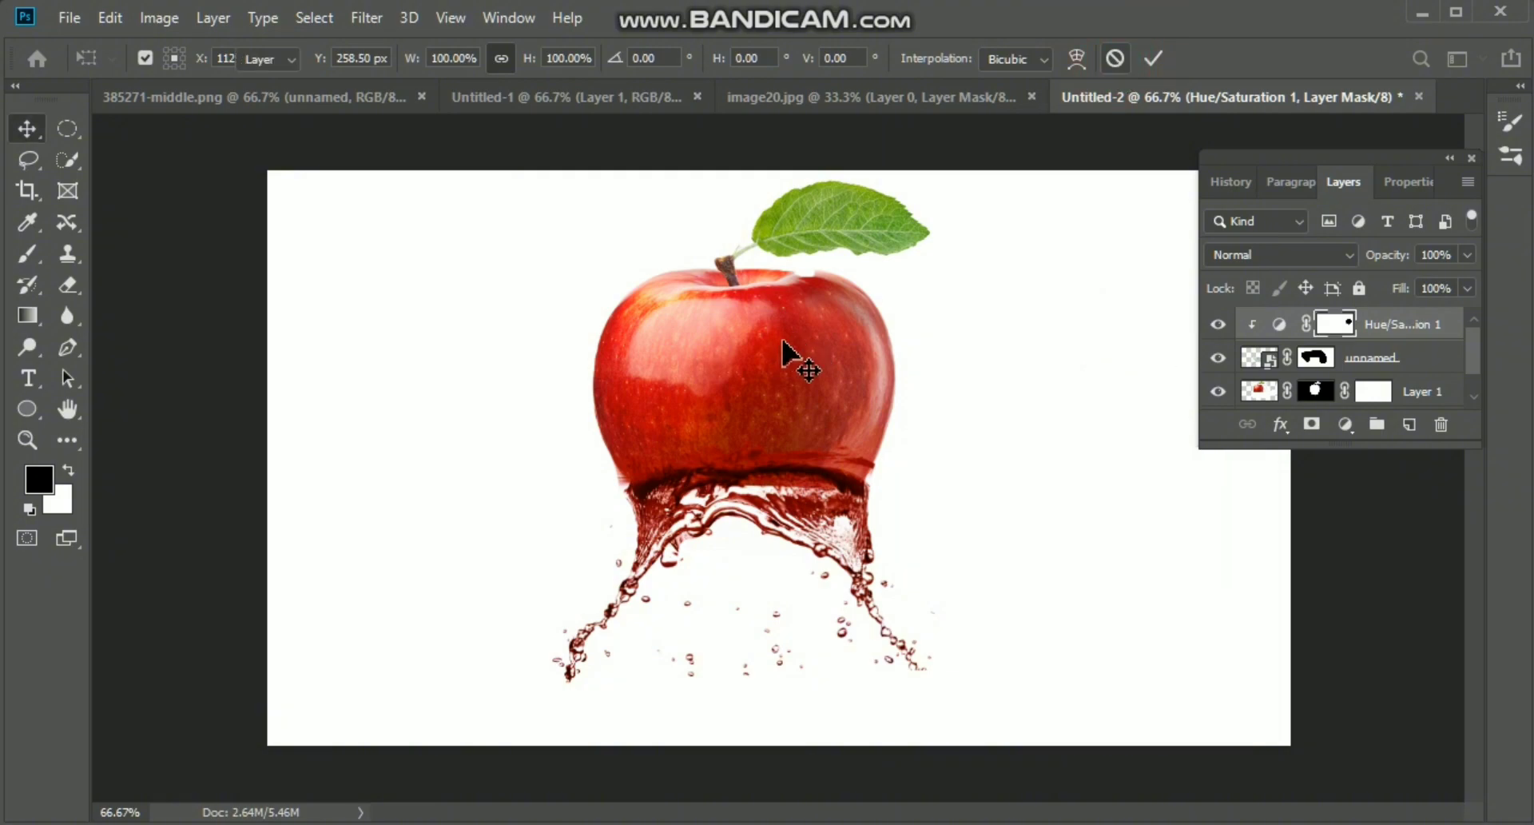
Step: Resize the apple on Layer 1 to 101.73%, reposition it in the splash, and commit
key("x")
key("ctrl+t")
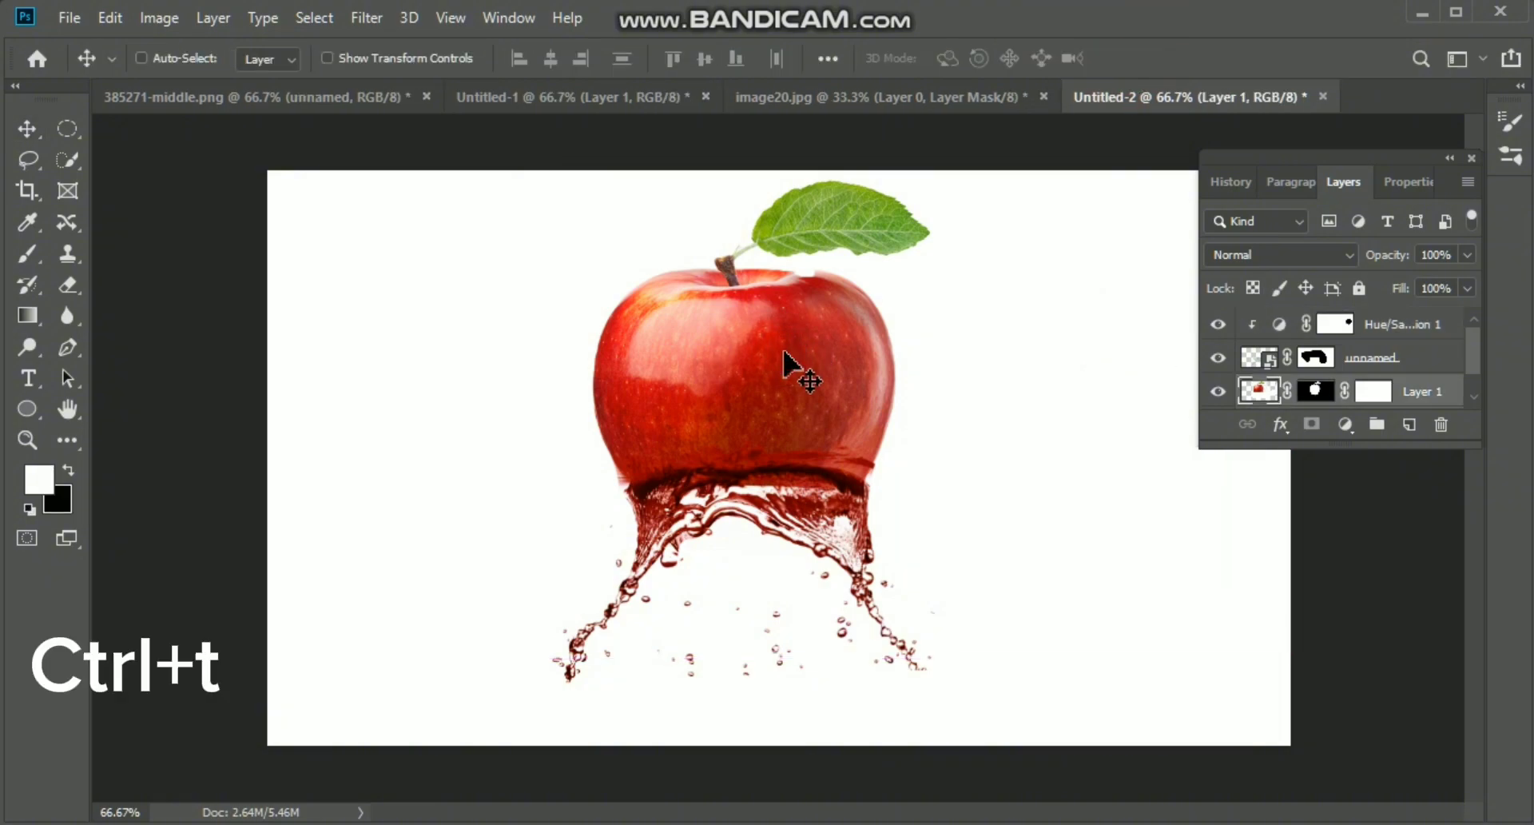
left_click_drag(764, 354, 746, 358)
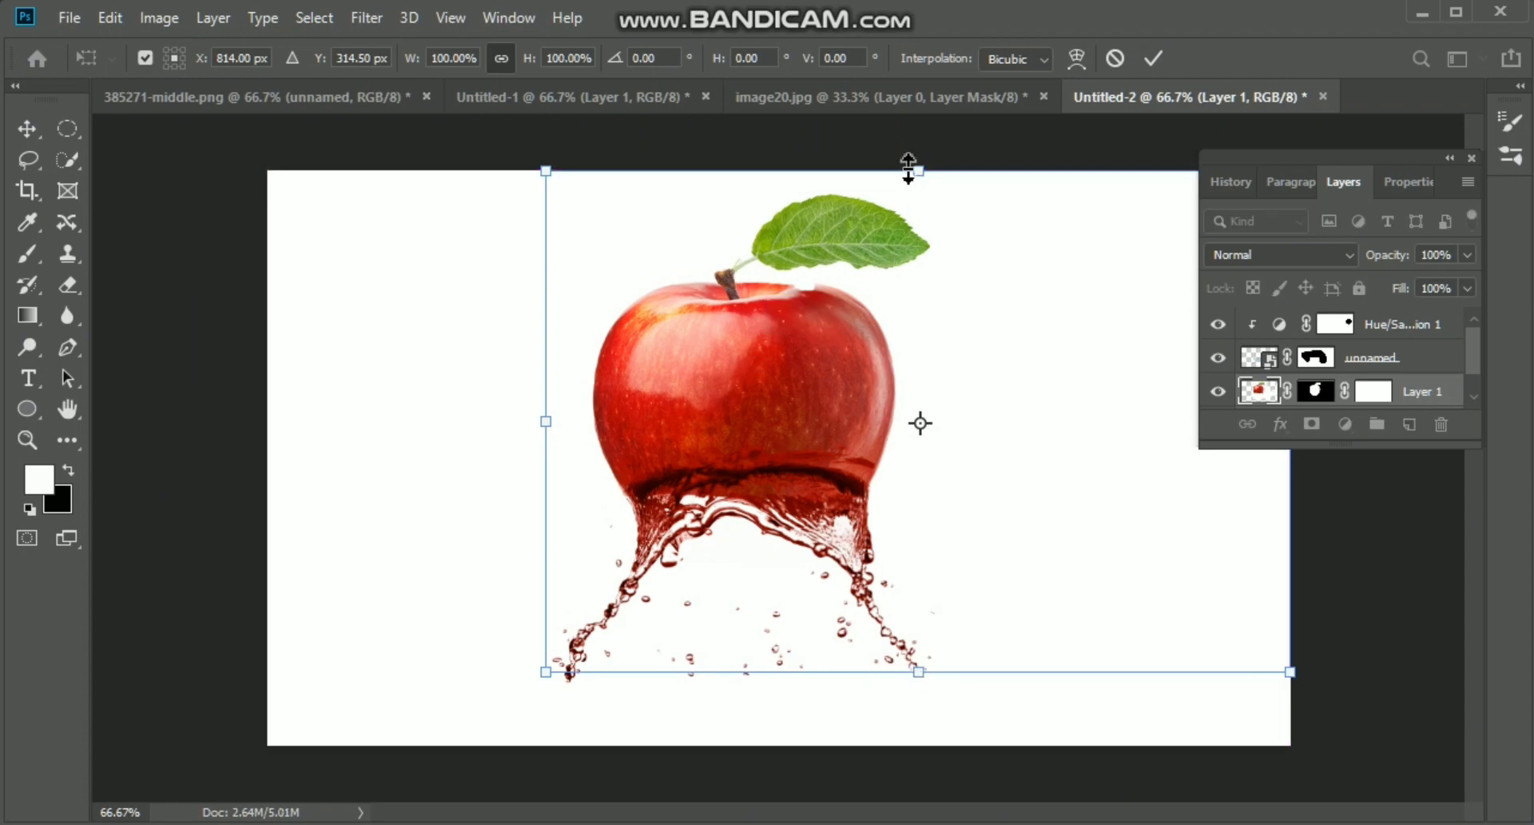
left_click_drag(918, 169, 918, 153)
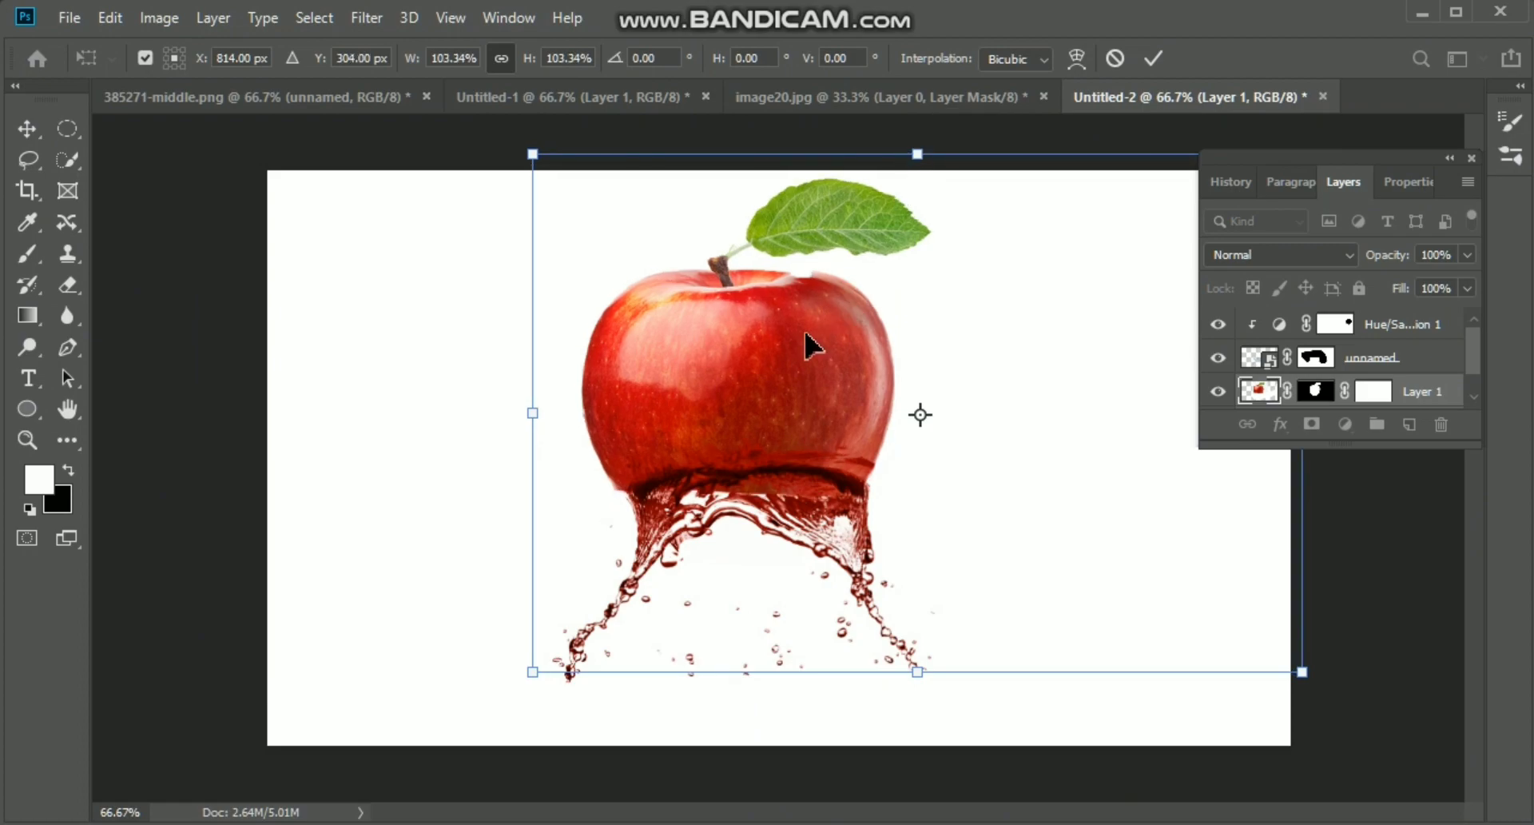
left_click_drag(825, 342, 823, 350)
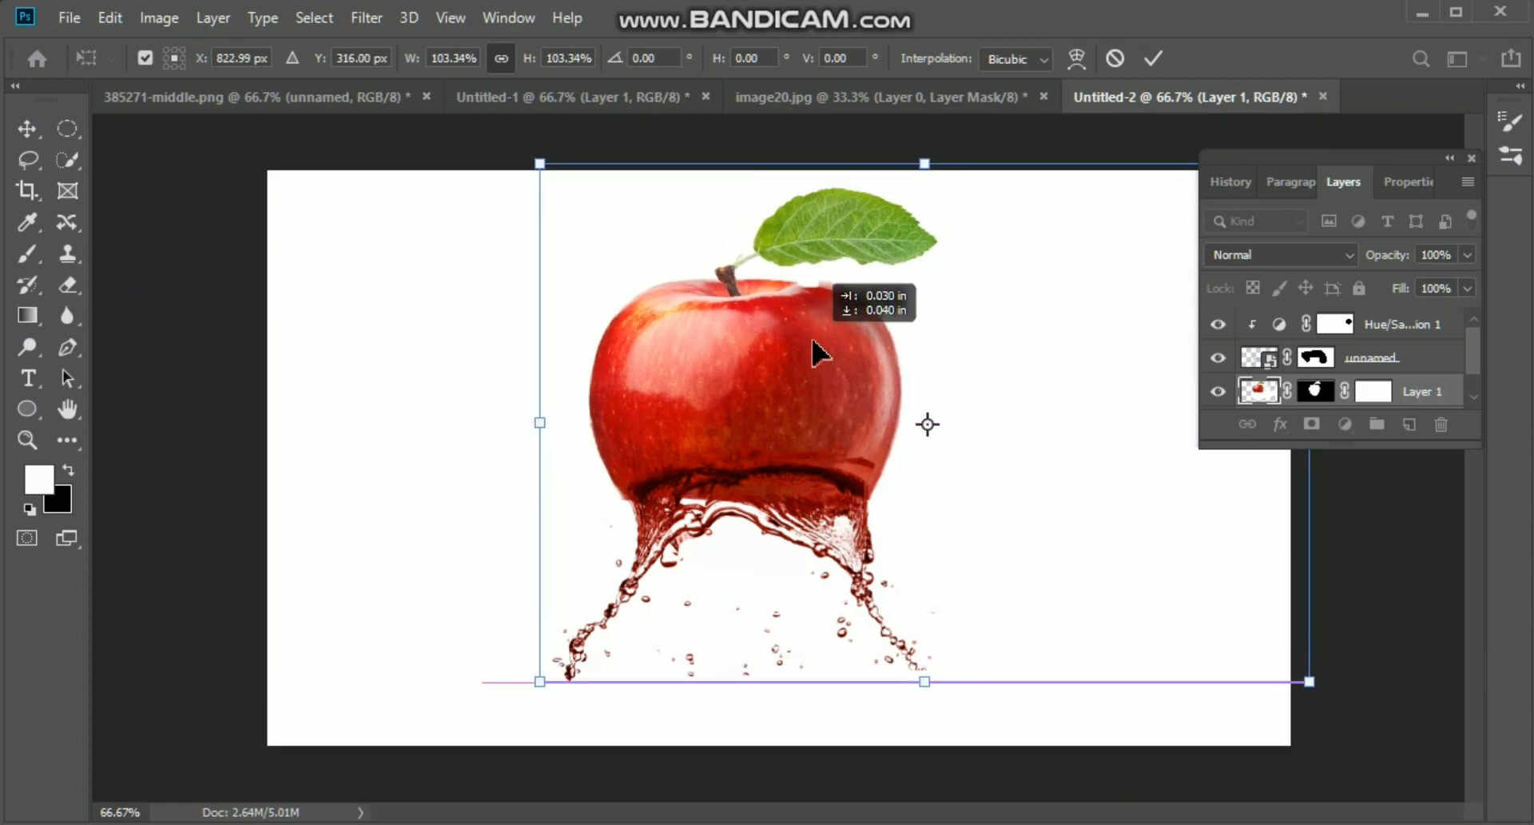
key("Right")
key("Right")
key("Right")
key("Left")
key("Left")
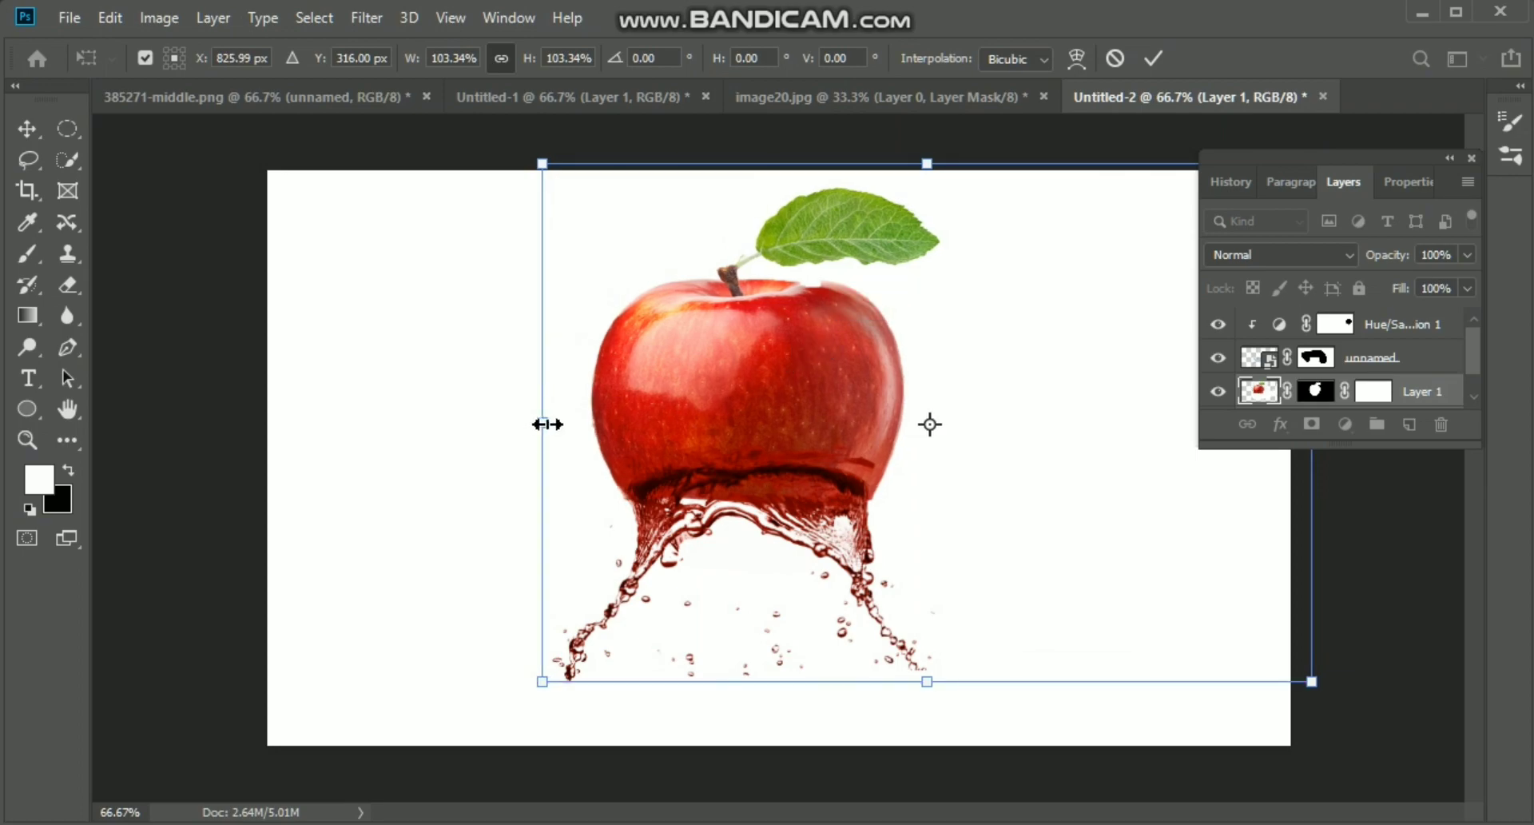
left_click_drag(543, 422, 555, 422)
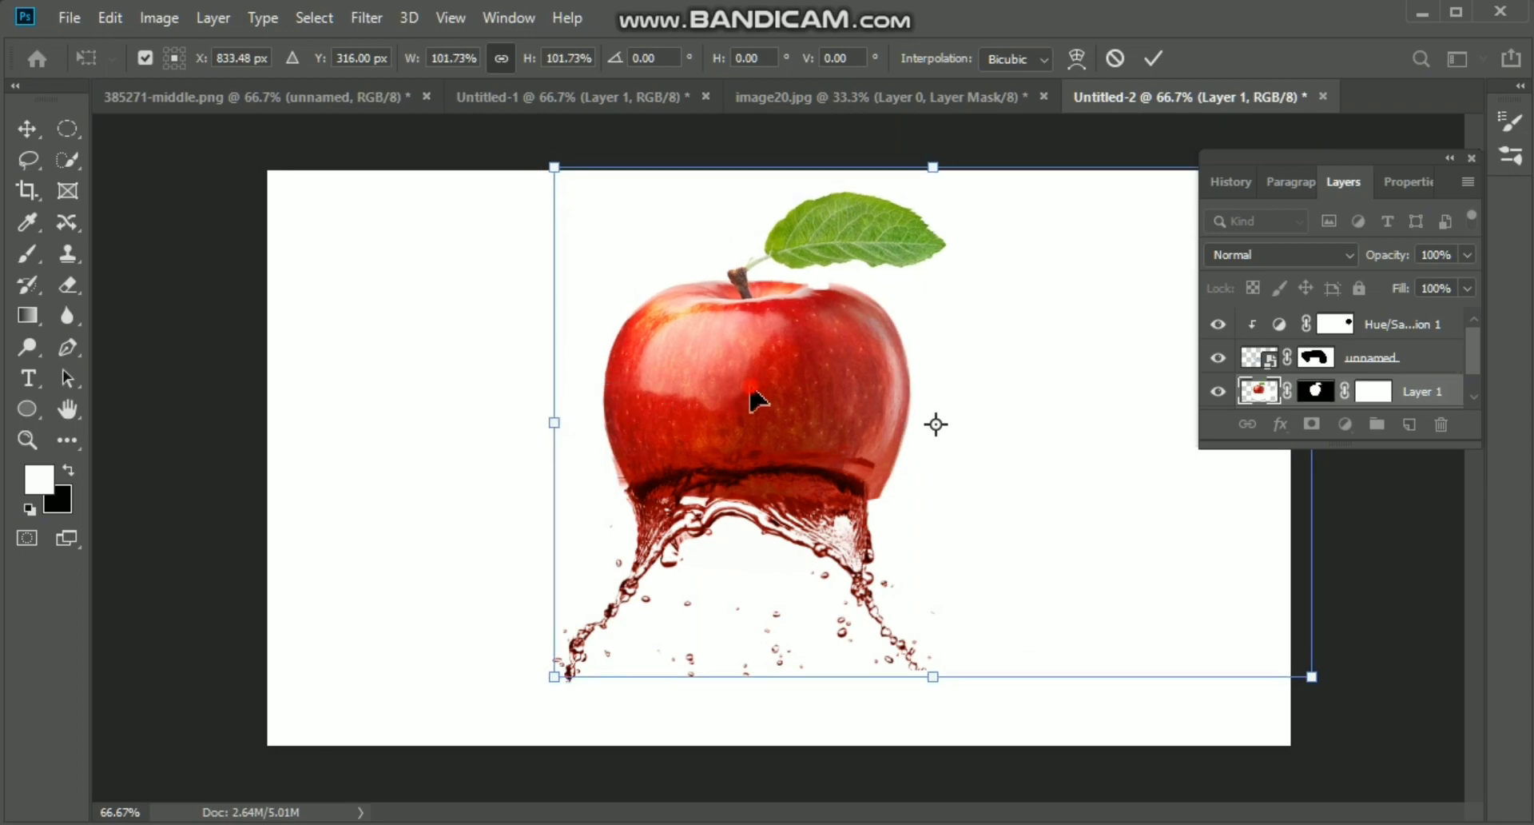
left_click_drag(758, 399, 742, 388)
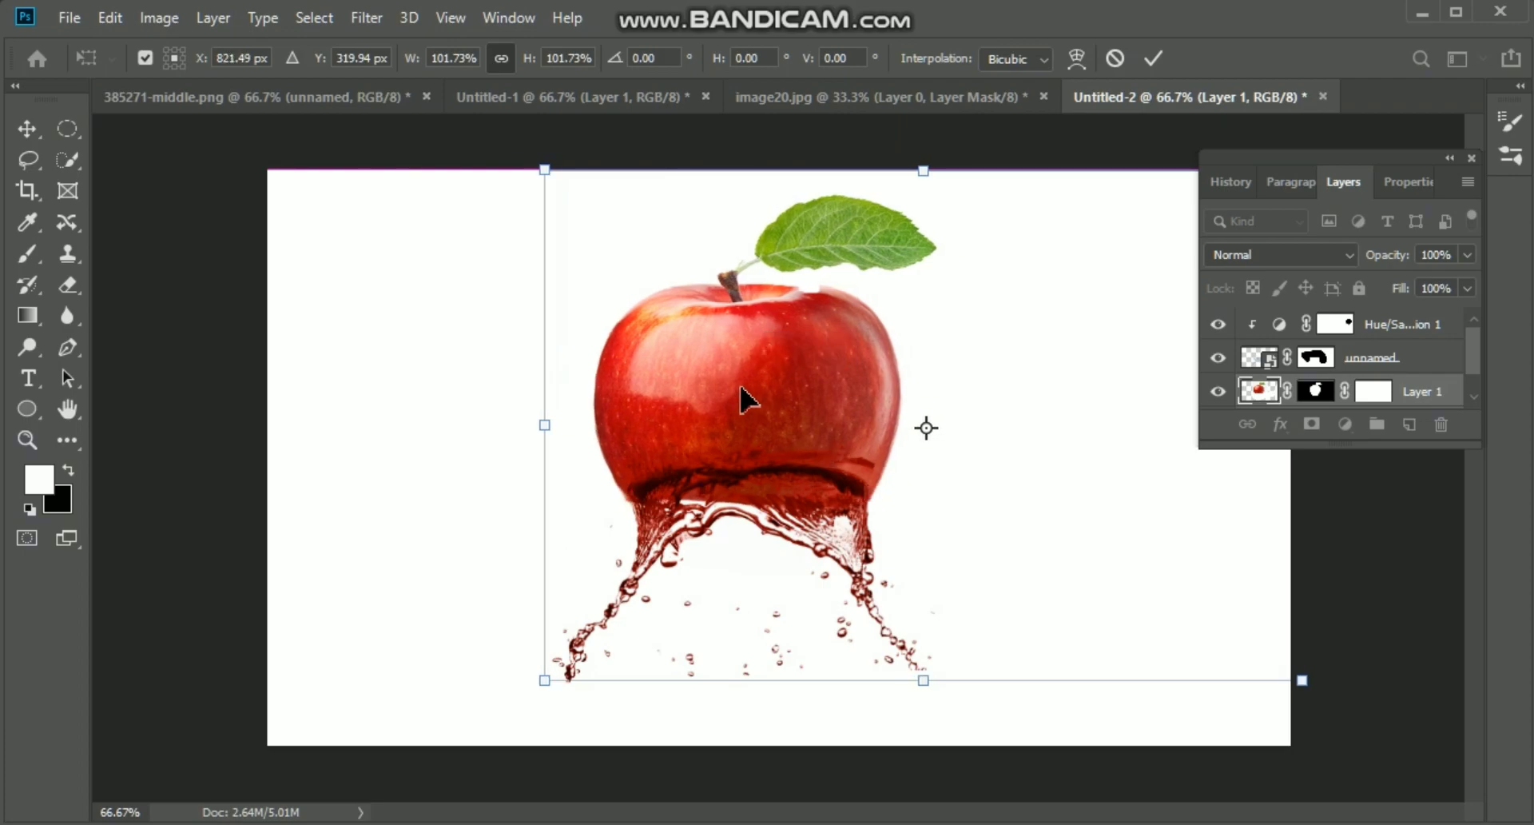
left_click(1151, 63)
left_click(981, 437)
key("ctrl")
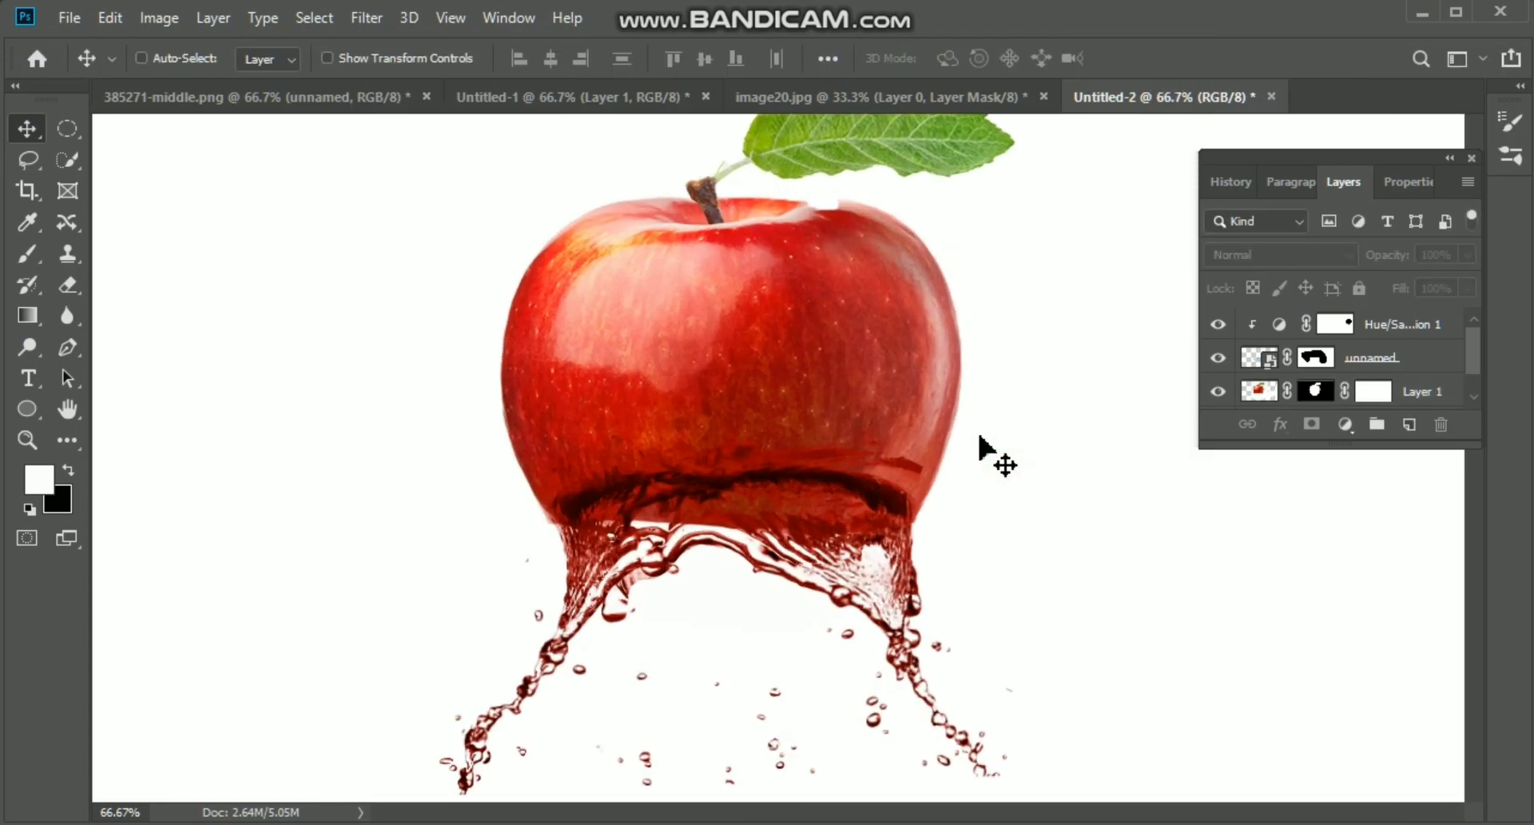